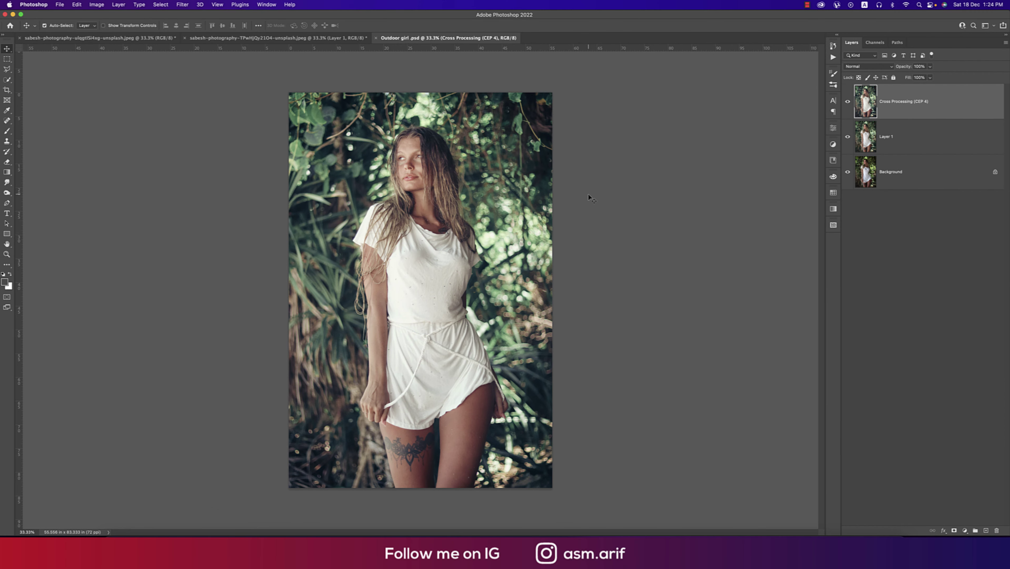
Step: Compare against the original Background, then delete the Cross Processing layer
alt+click(848, 172)
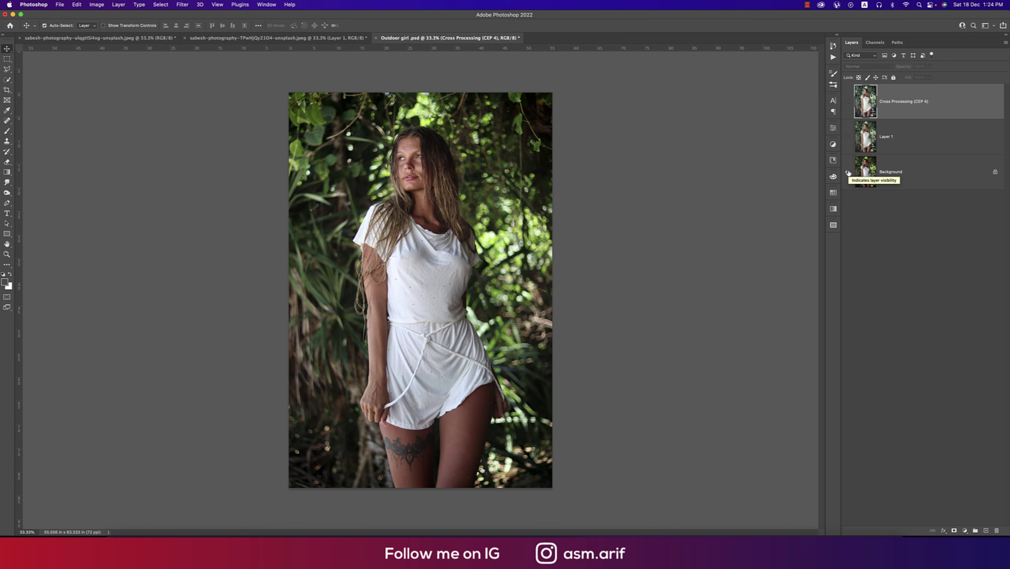
alt+click(849, 172)
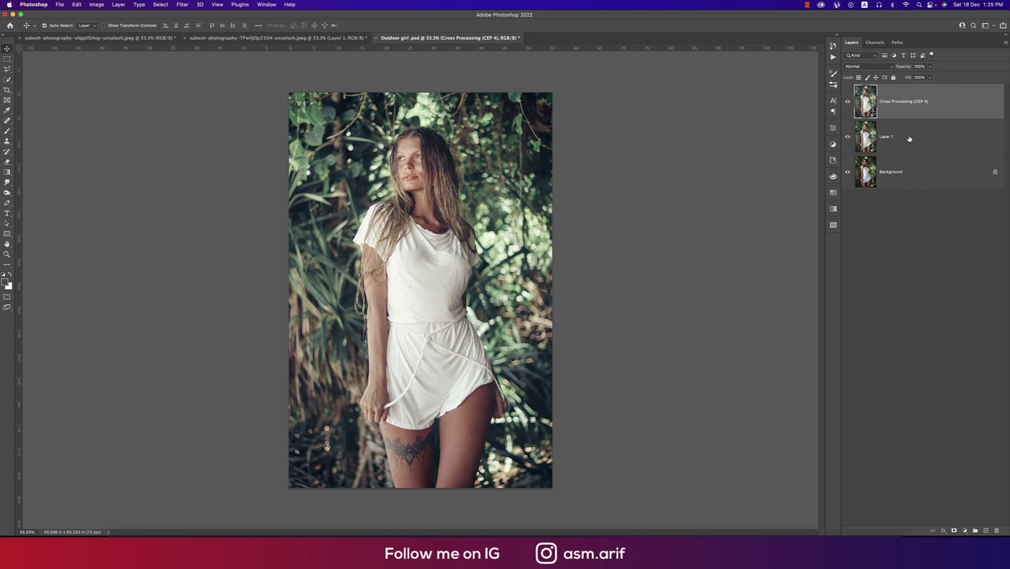
key(Delete)
key(Delete)
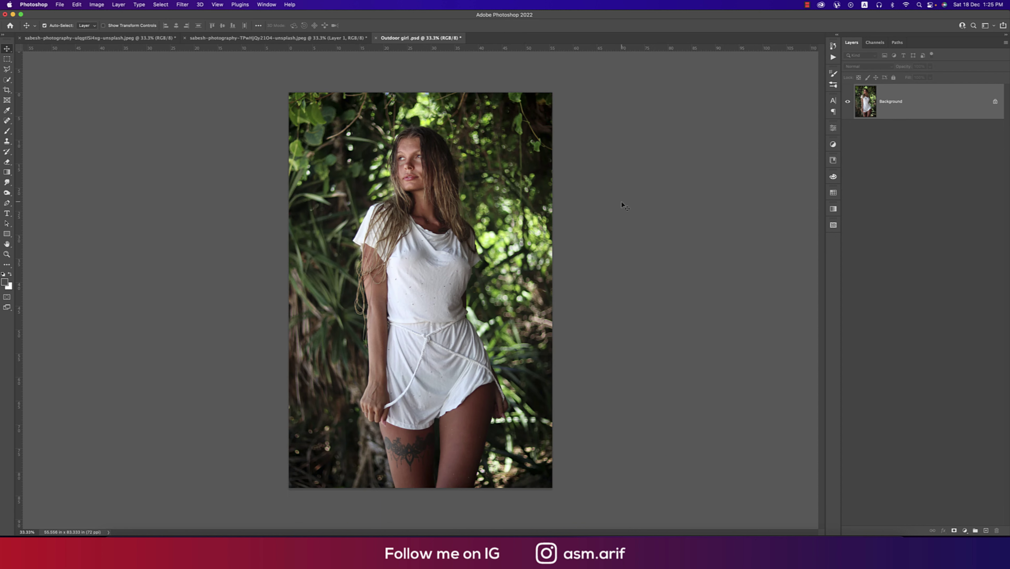
Step: Duplicate the Background as Layer 1 and open the Camera Raw Filter on it
key(super+0)
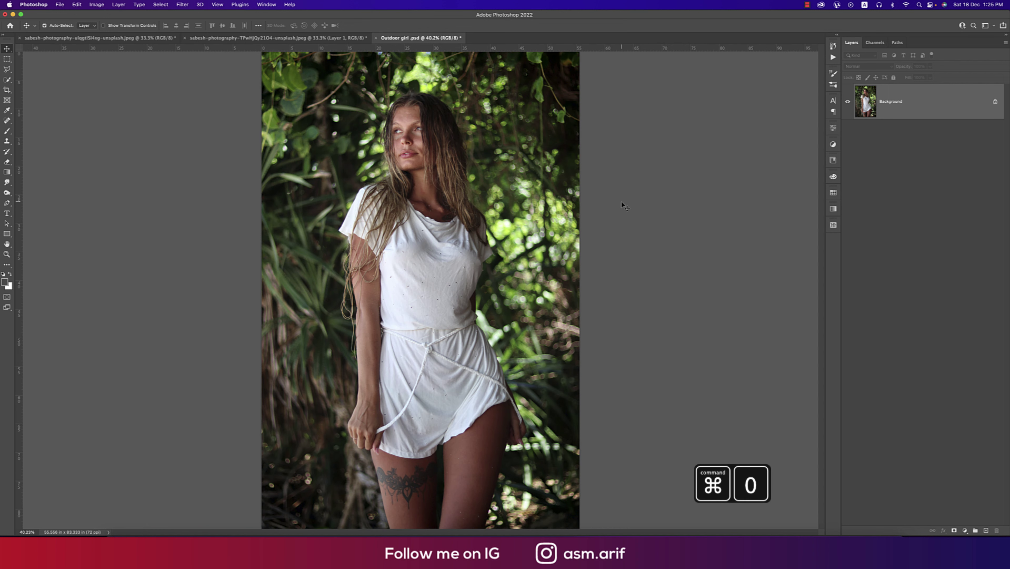
key(super+j)
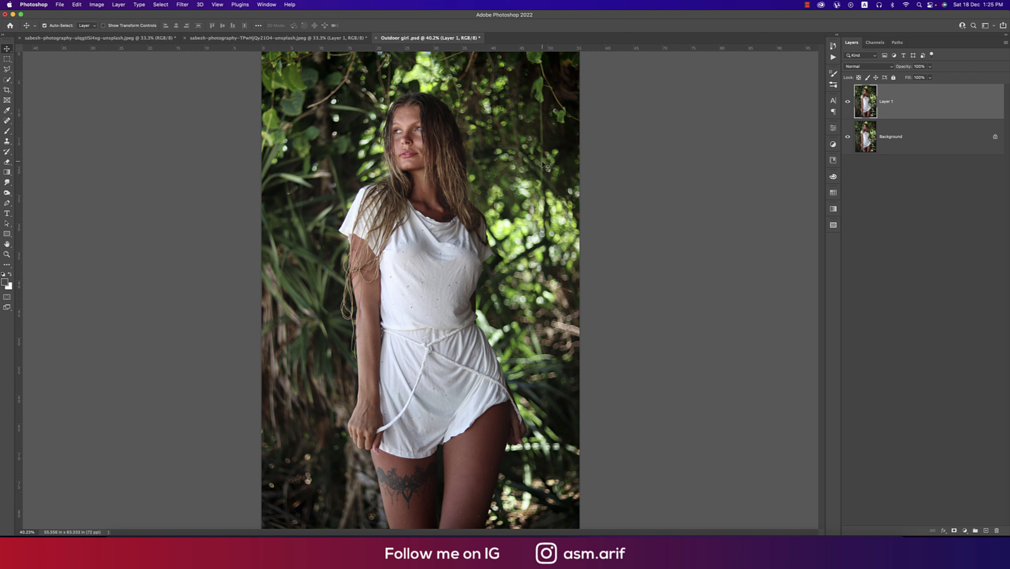
click(184, 5)
click(196, 64)
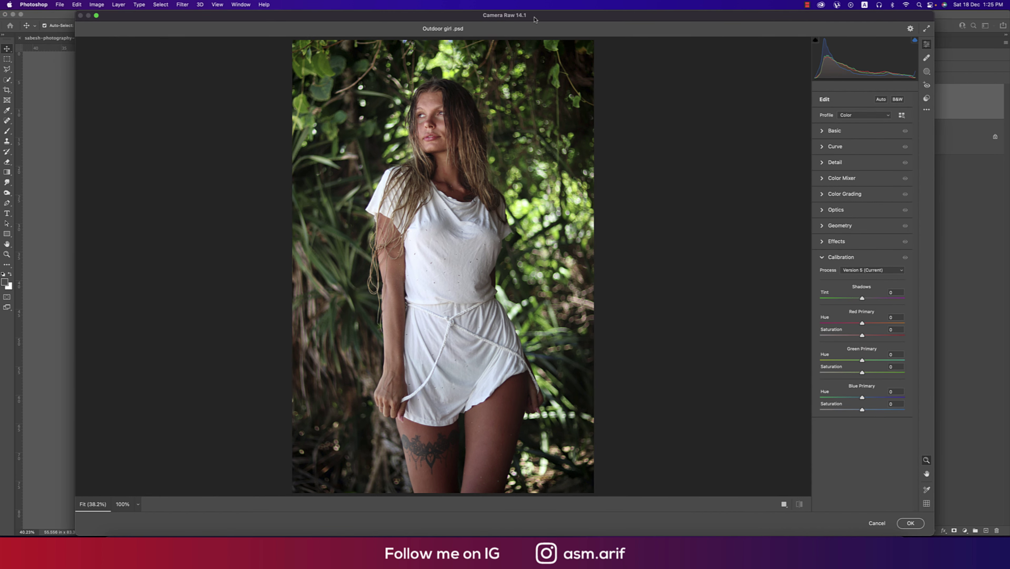
Step: Load the Outdoor girl 2022.xmp settings into Camera Raw
click(927, 110)
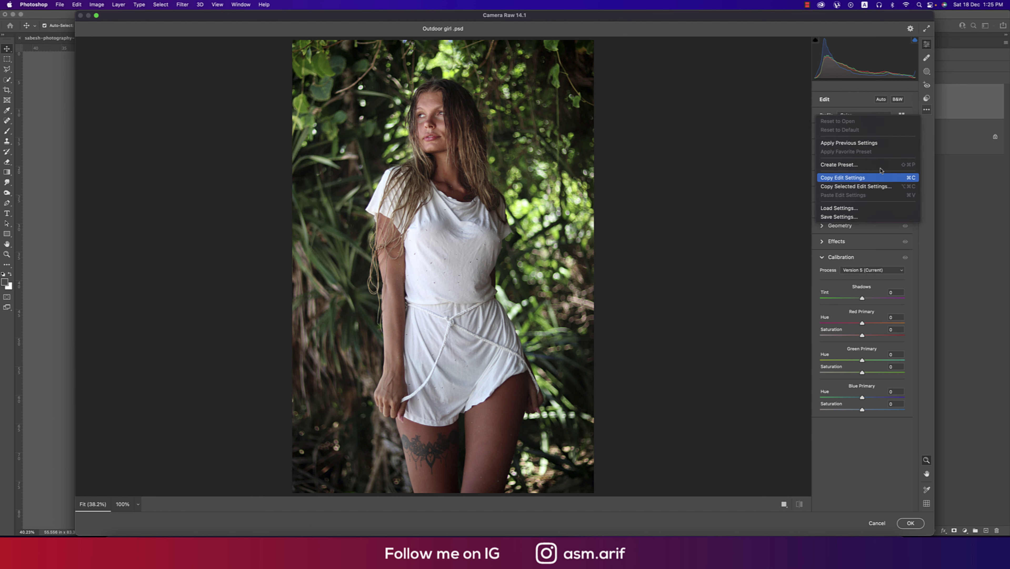
click(849, 211)
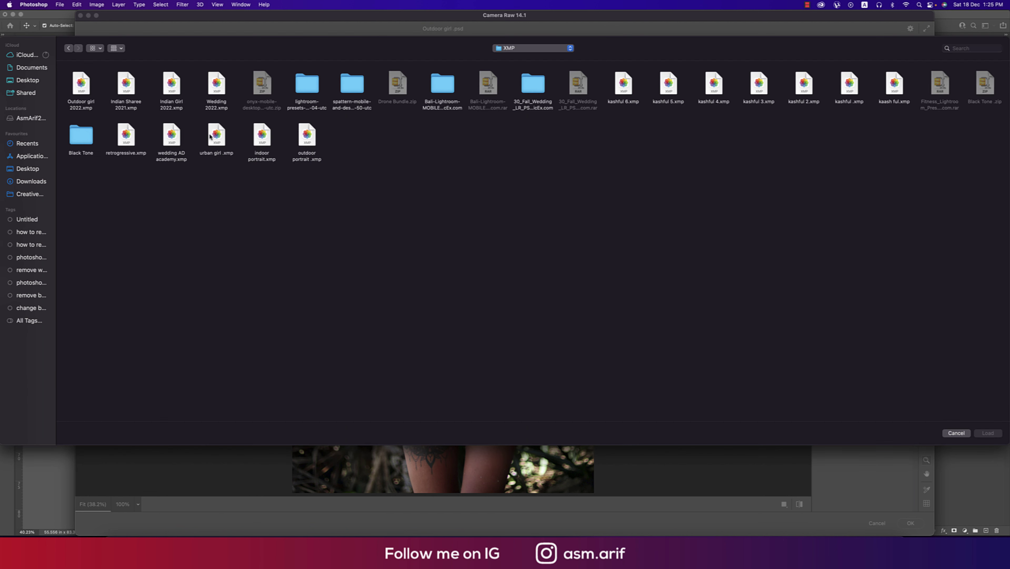
double_click(80, 88)
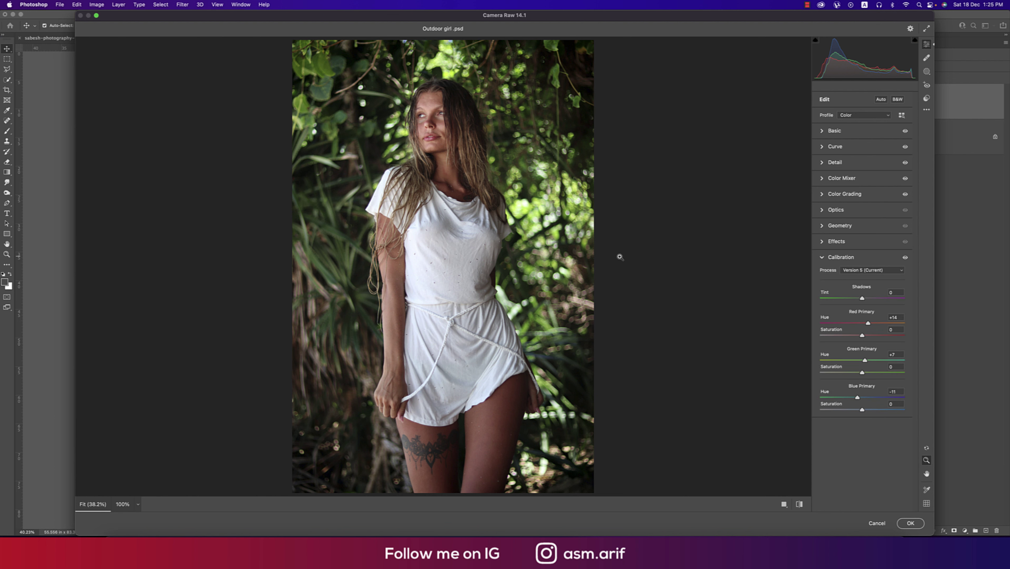
Step: Compare the graded photo with the unedited one at 100% and fit view, then collapse Calibration
click(447, 129)
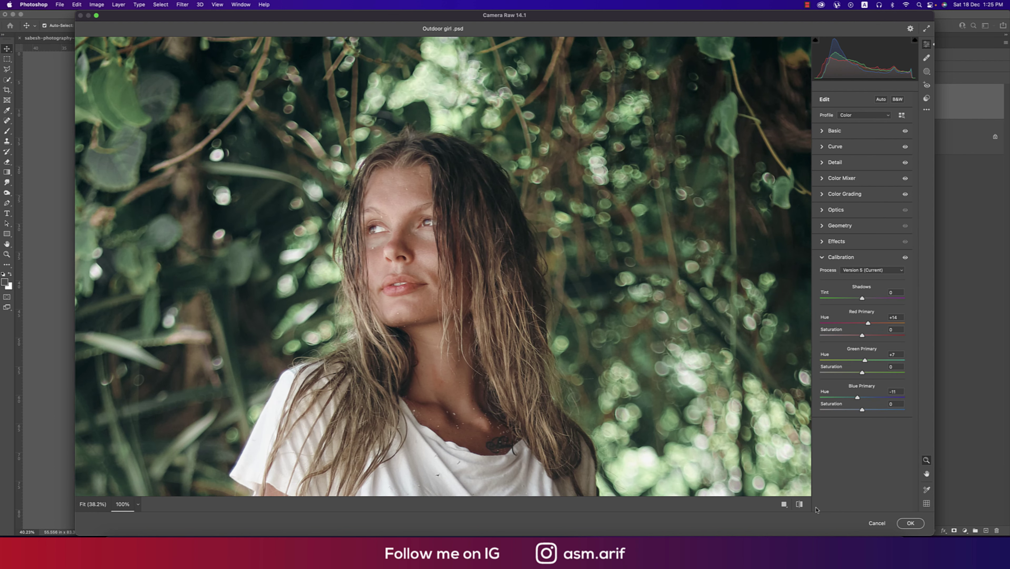
click(800, 504)
click(801, 504)
click(801, 504)
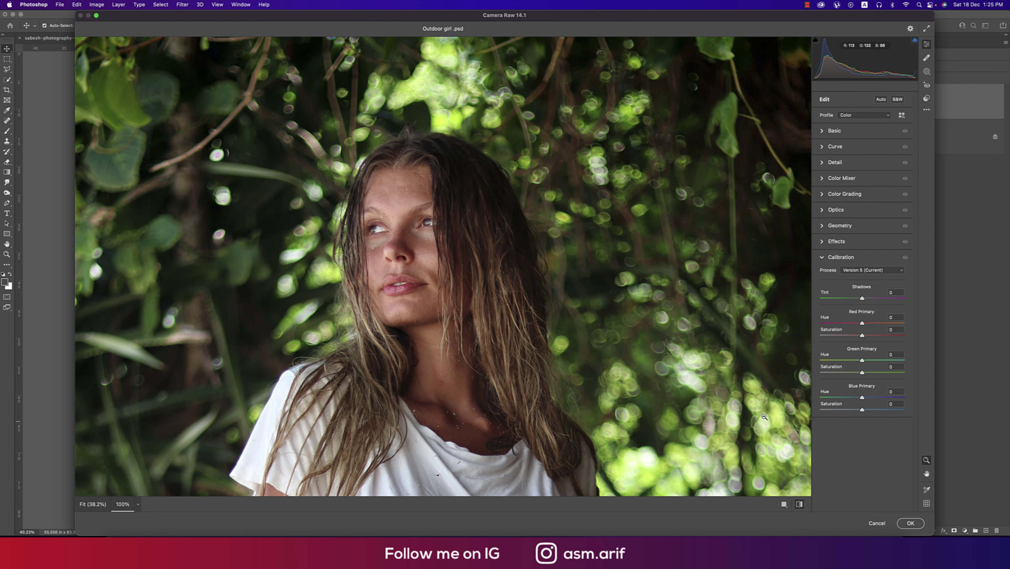
click(724, 386)
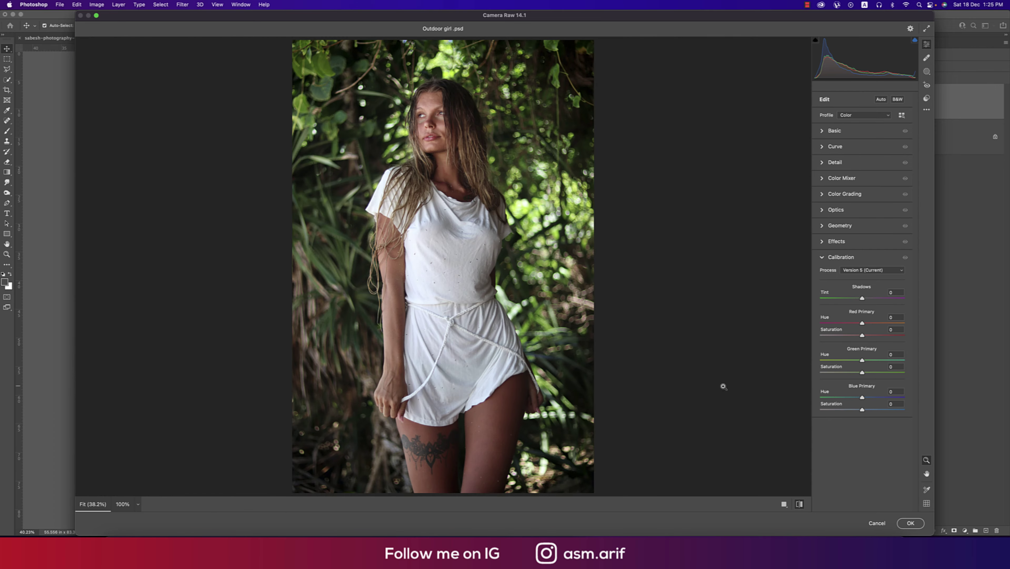
click(800, 504)
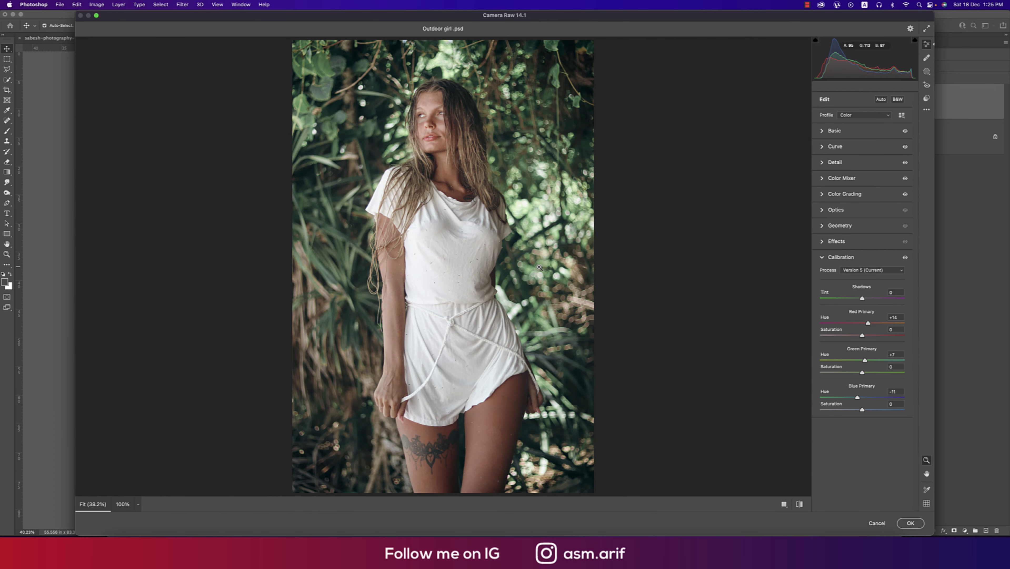
click(823, 258)
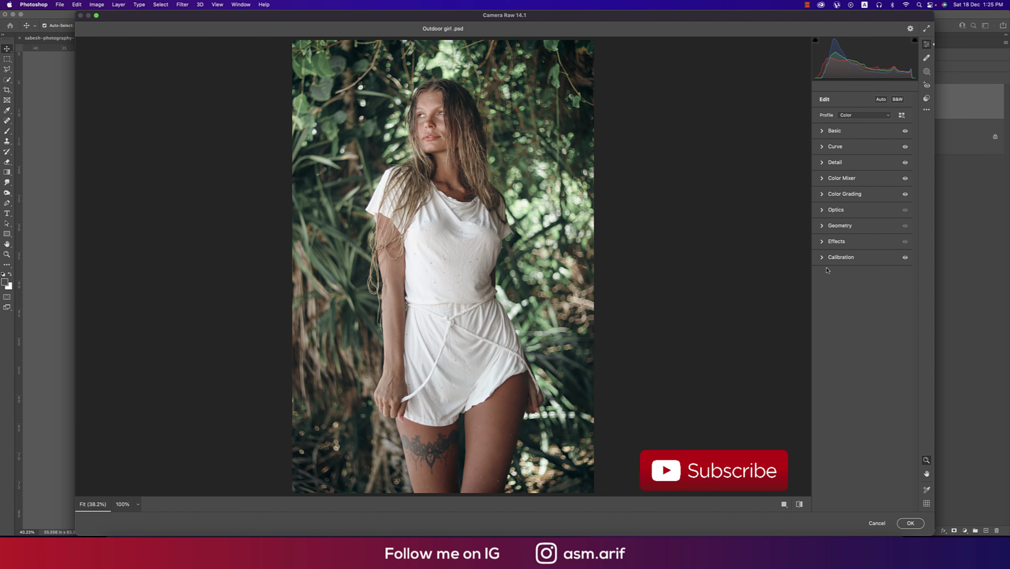
Step: Collapse Calibration and expand the Basic panel to inspect the Temperature value
click(822, 259)
click(822, 259)
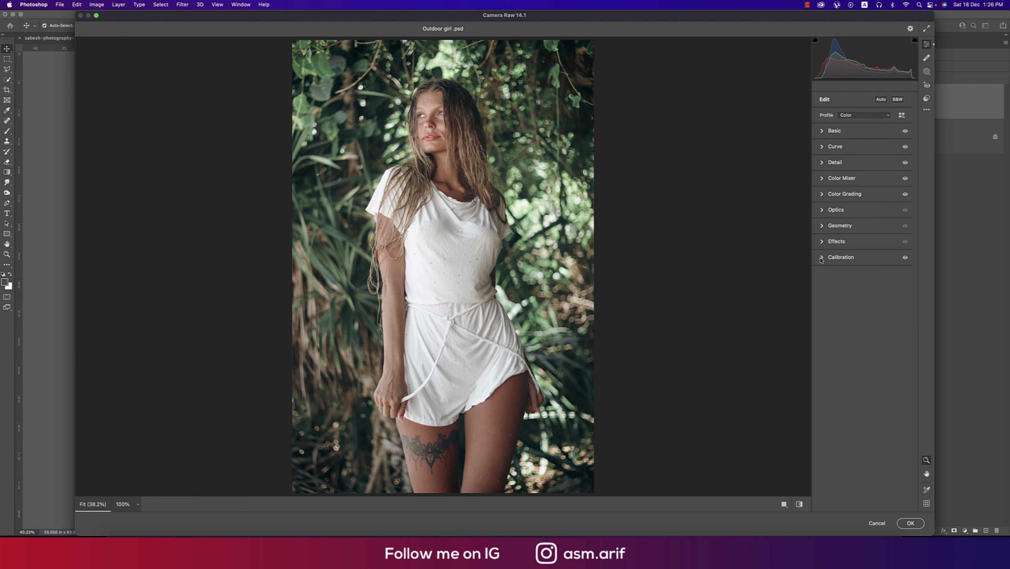
click(822, 131)
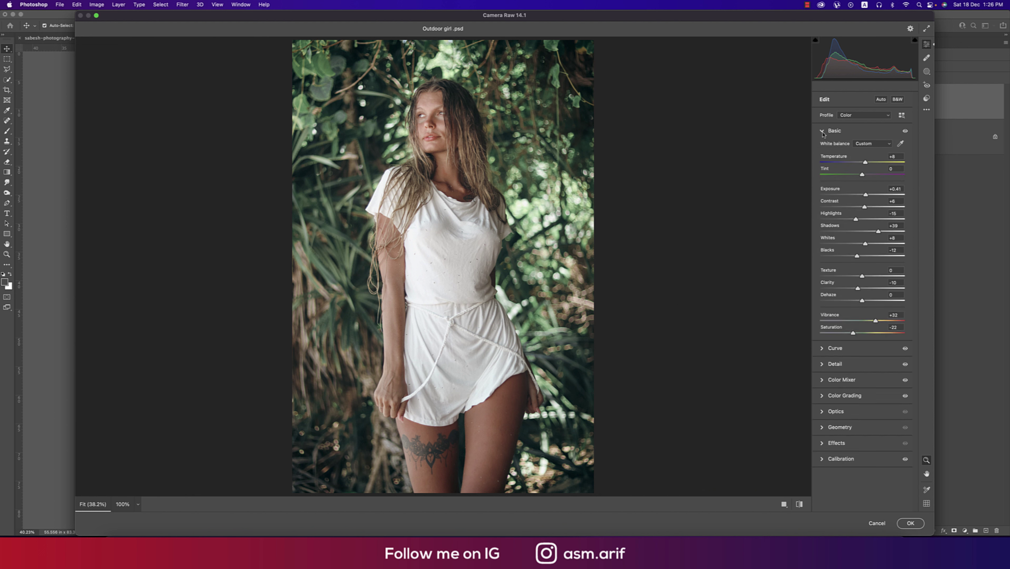
click(899, 156)
Step: Preview Shadows at -100, undo it, and review the Whites and Texture values
drag(878, 231, 813, 226)
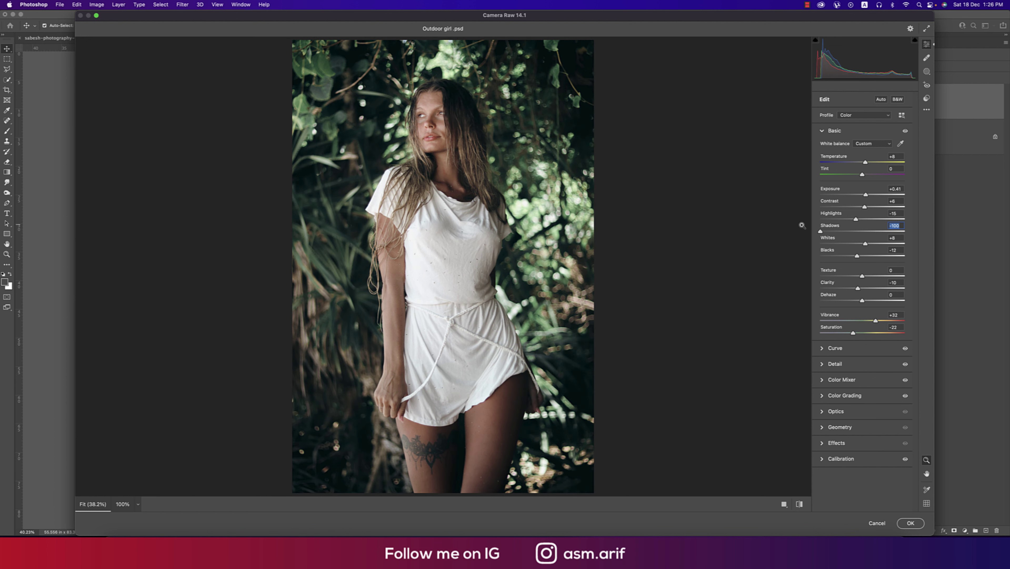
key(super+z)
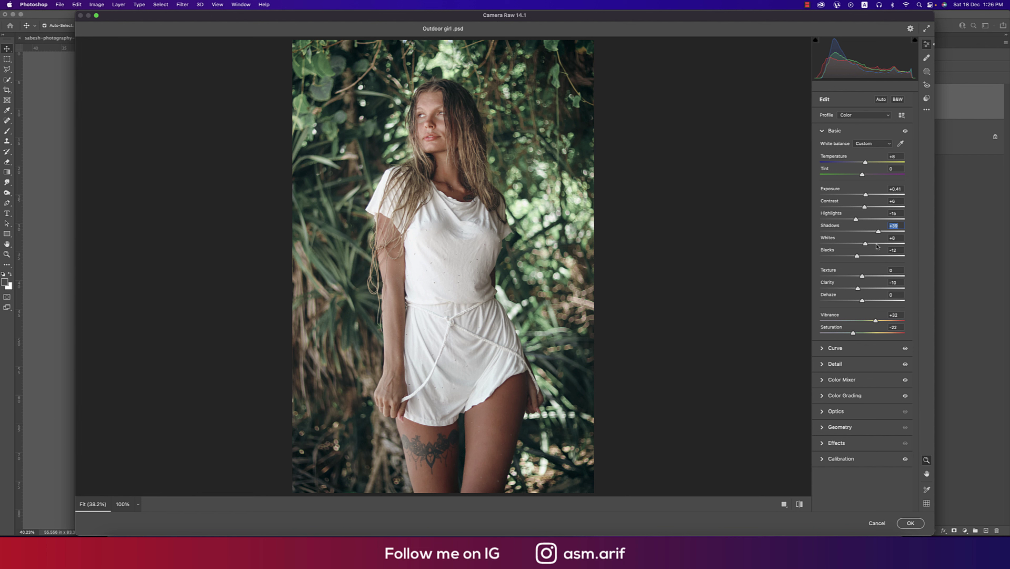
click(897, 238)
click(900, 271)
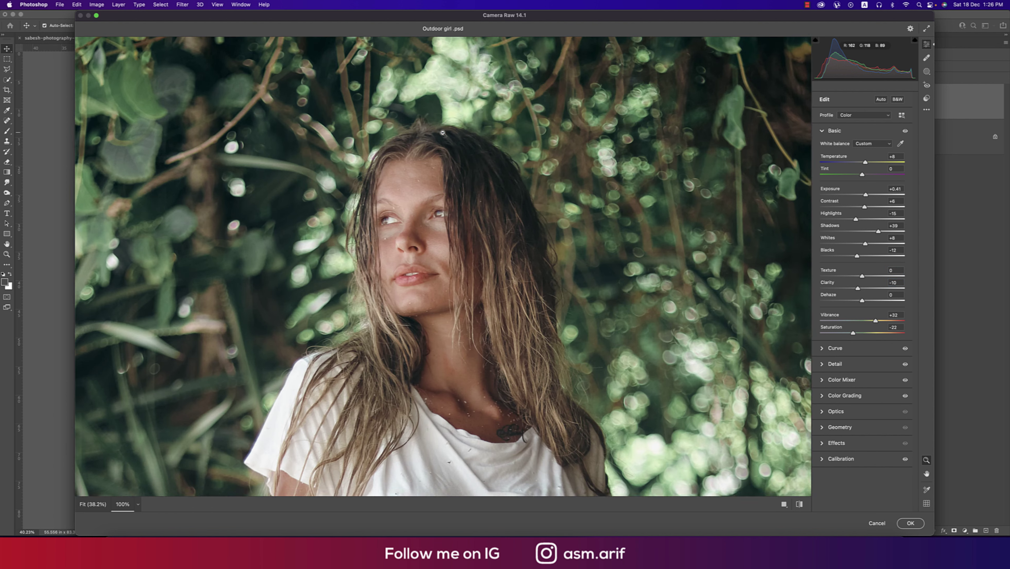
click(446, 137)
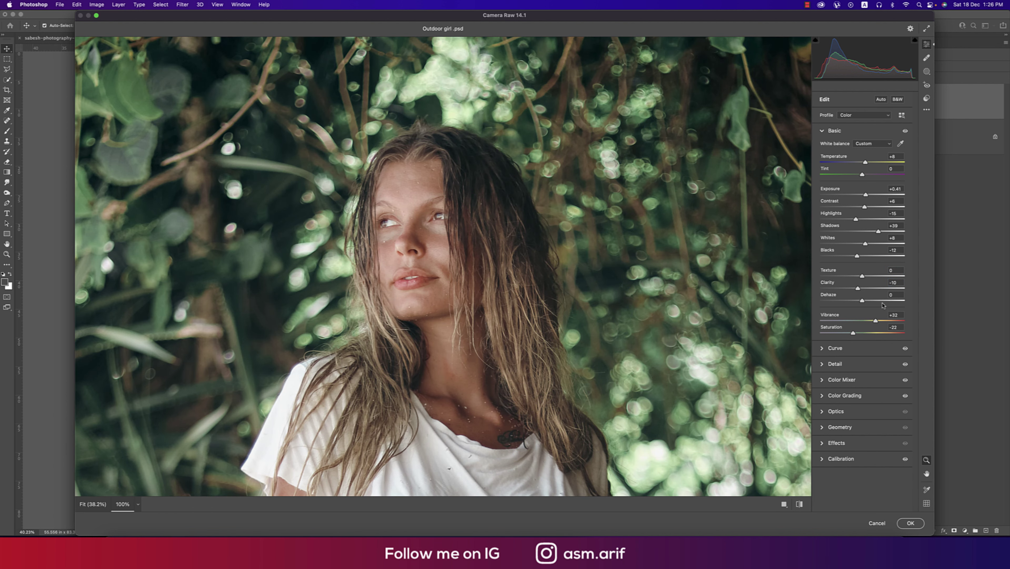
click(877, 289)
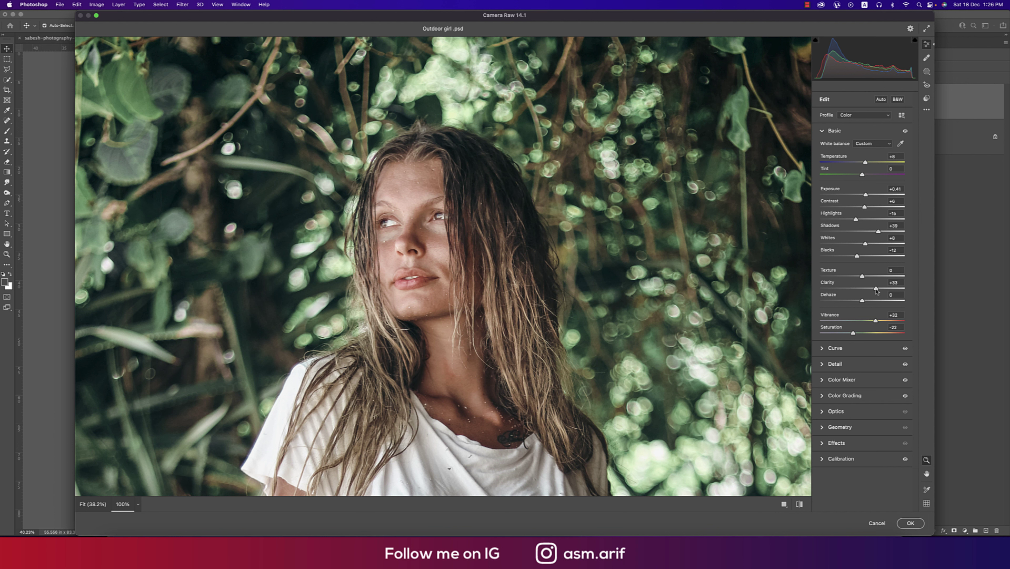
key(super+z)
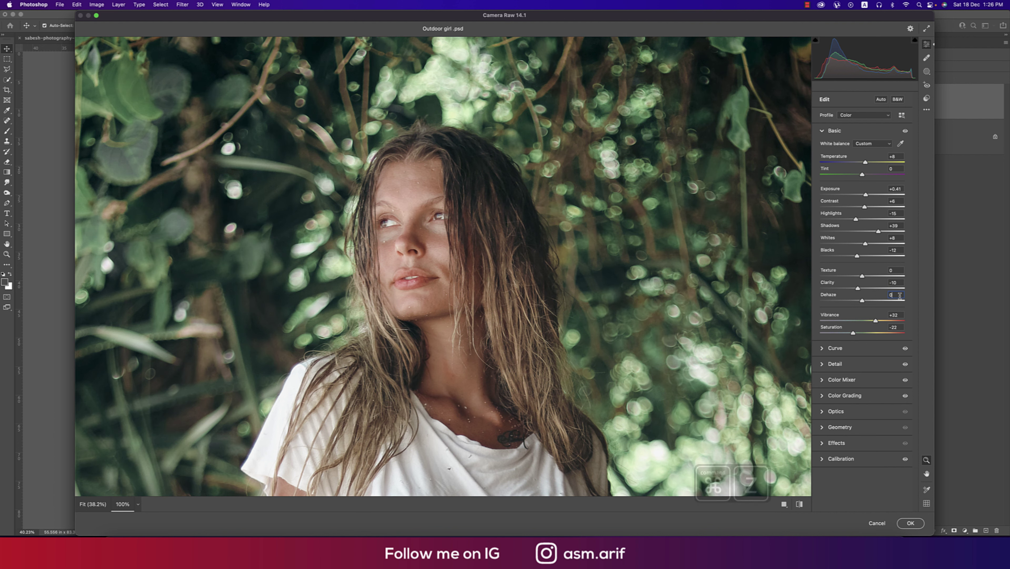
key(super+0)
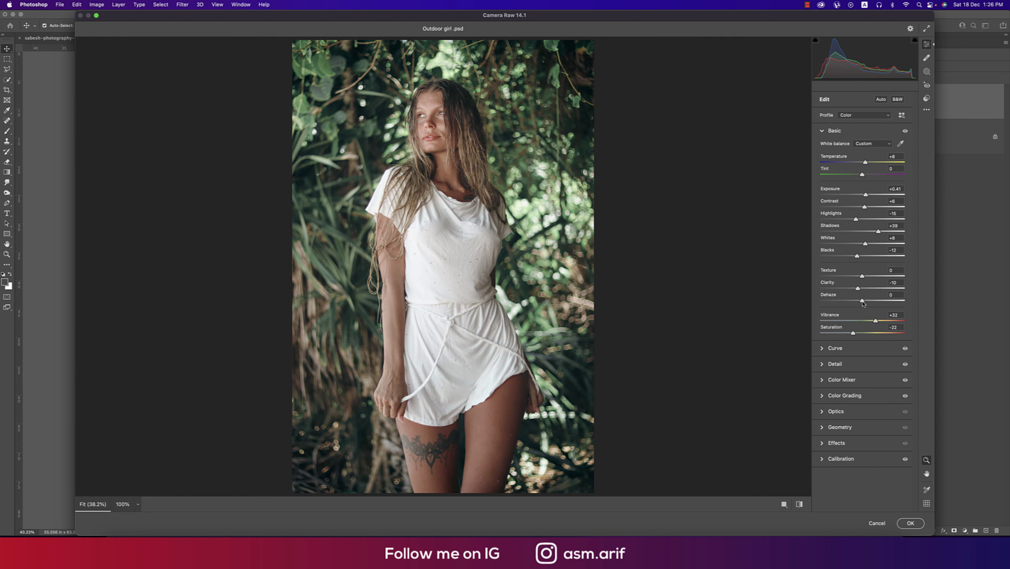
drag(862, 300, 876, 305)
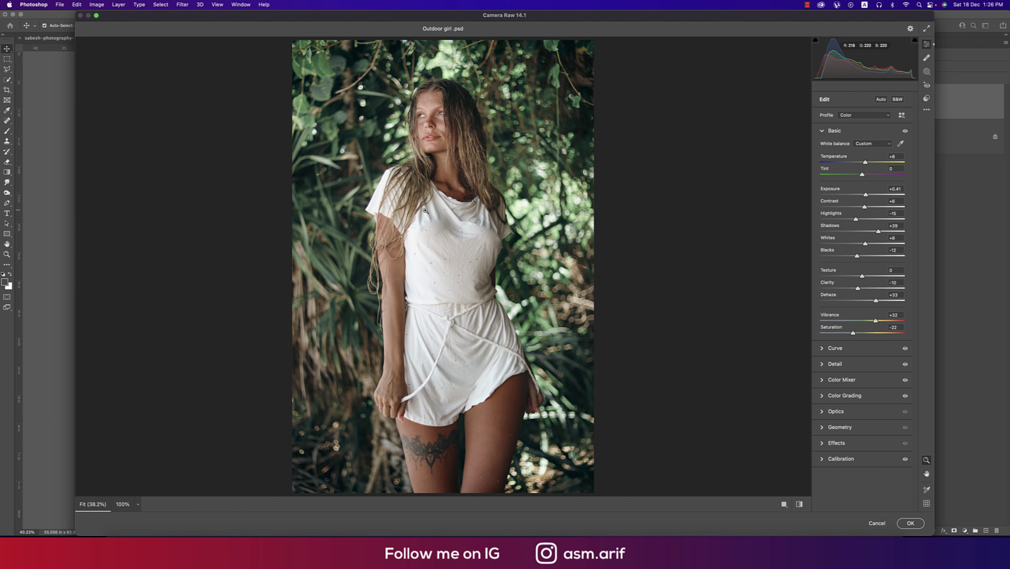
key(super+z)
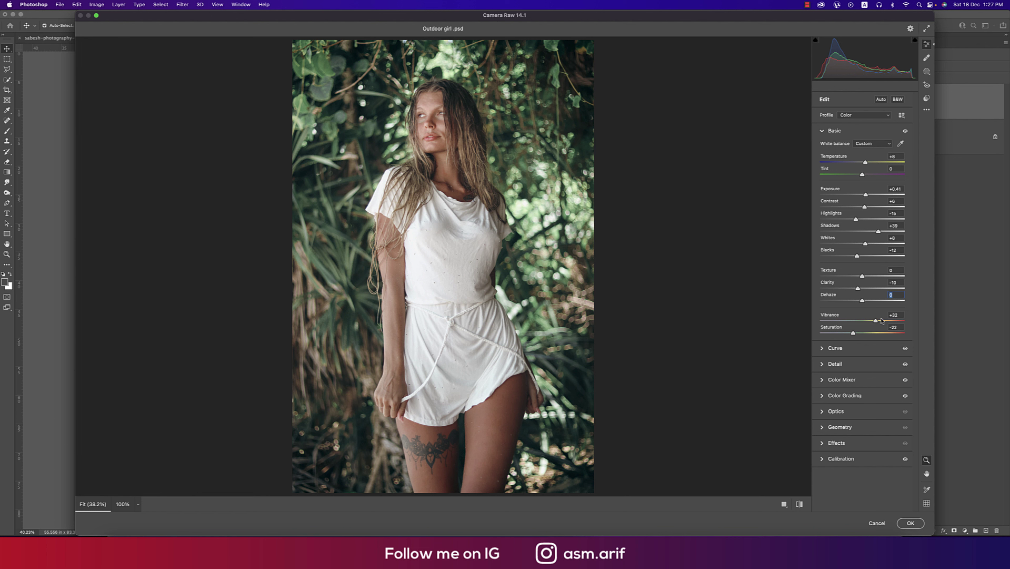
click(891, 316)
key(Tab)
click(876, 334)
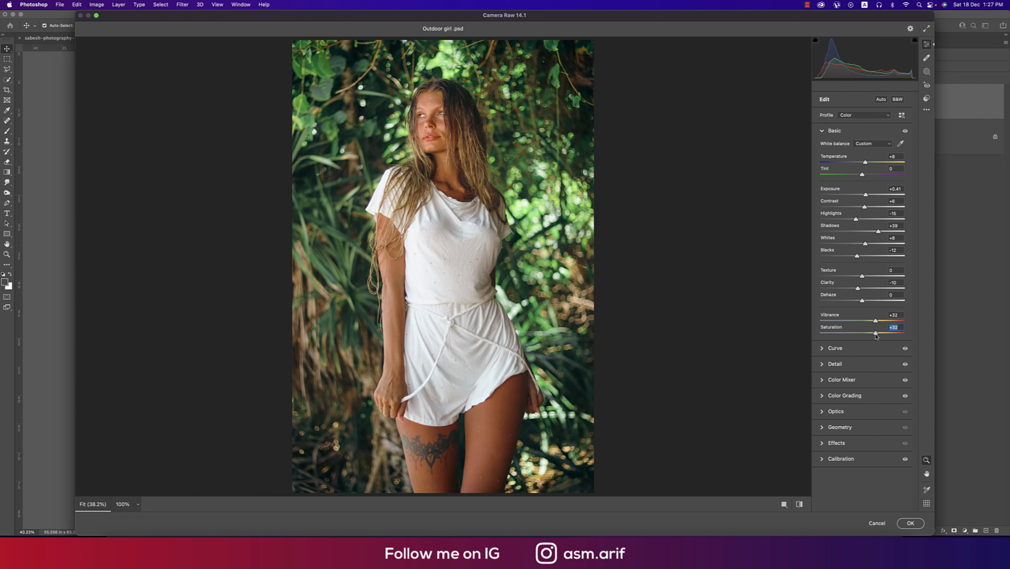
key(cmd+z)
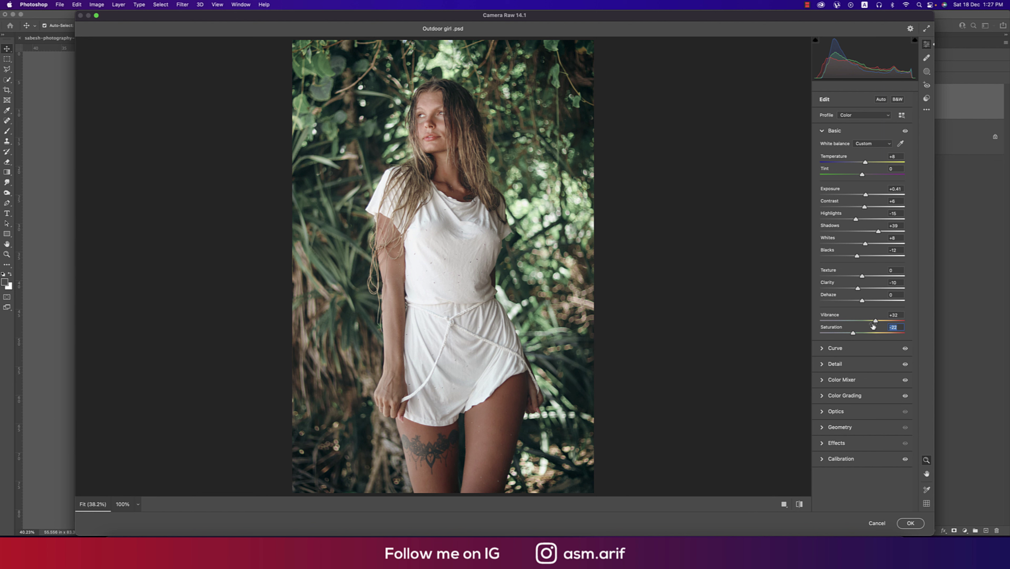
click(824, 349)
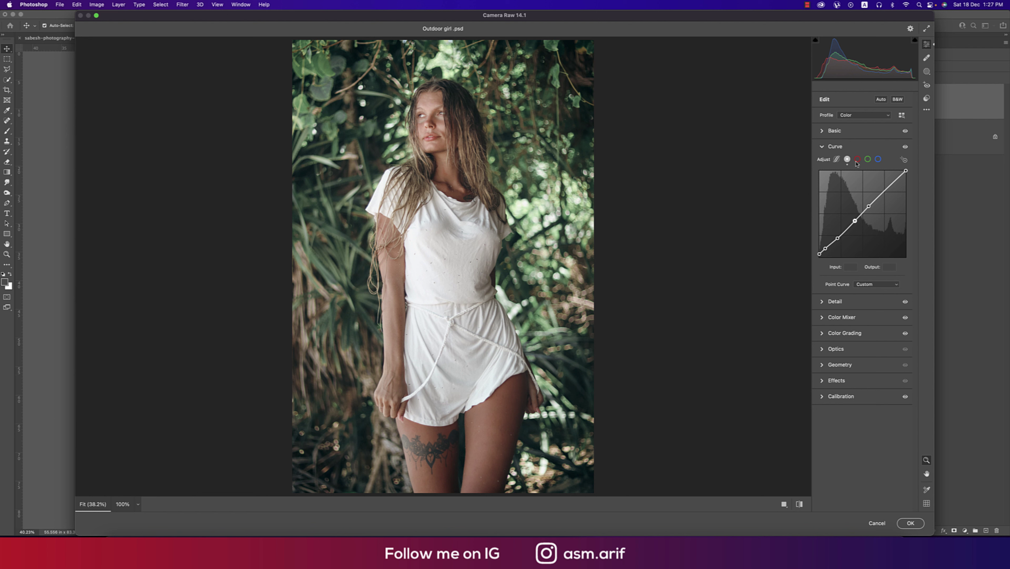
click(820, 254)
click(825, 248)
click(838, 238)
click(855, 221)
click(869, 205)
click(822, 148)
click(822, 162)
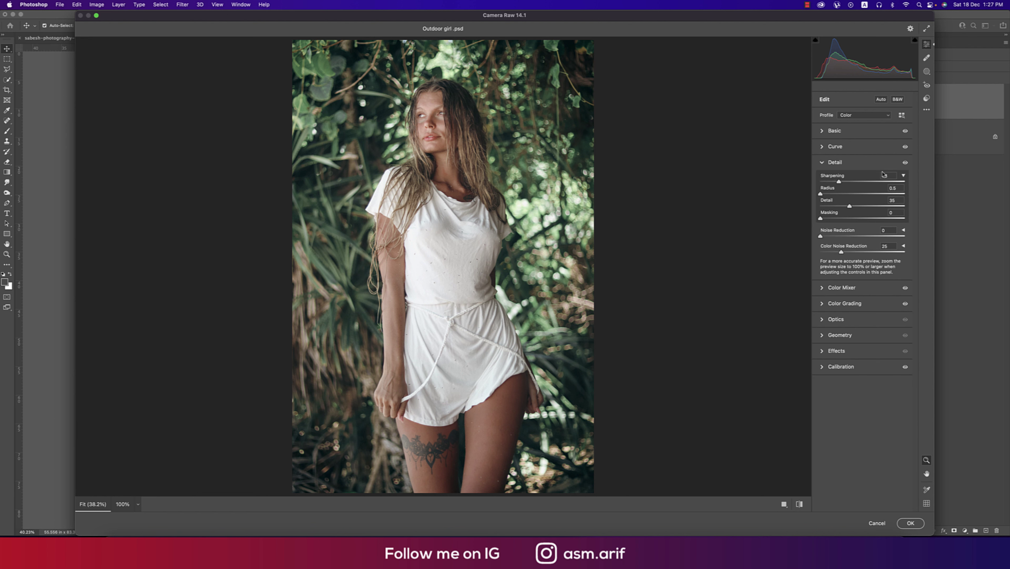
click(899, 187)
key(Tab)
Step: Open the Color Mixer and review the Oranges, Greens (+60), Aquas and Purples hue values
click(829, 162)
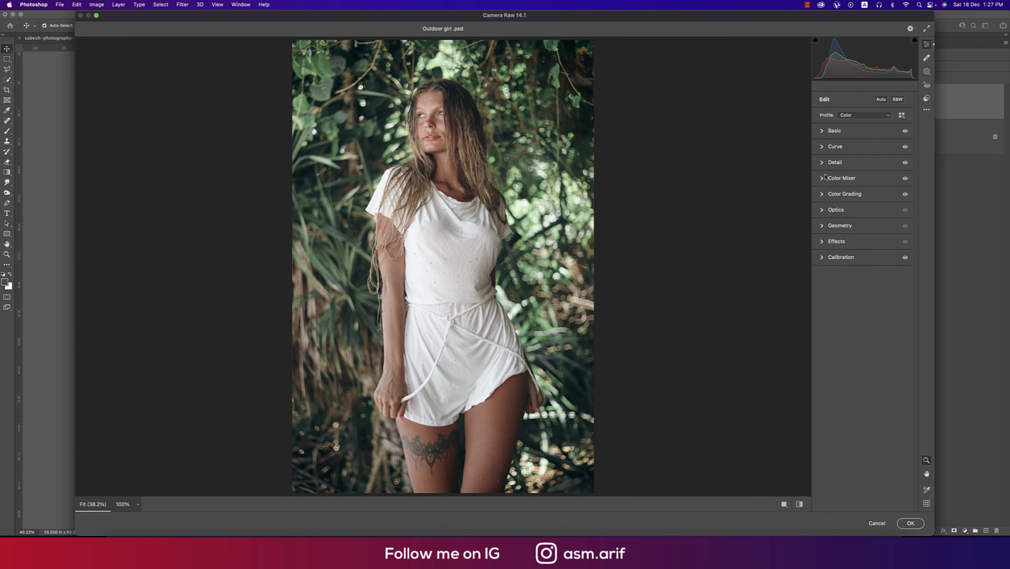
click(826, 178)
click(826, 204)
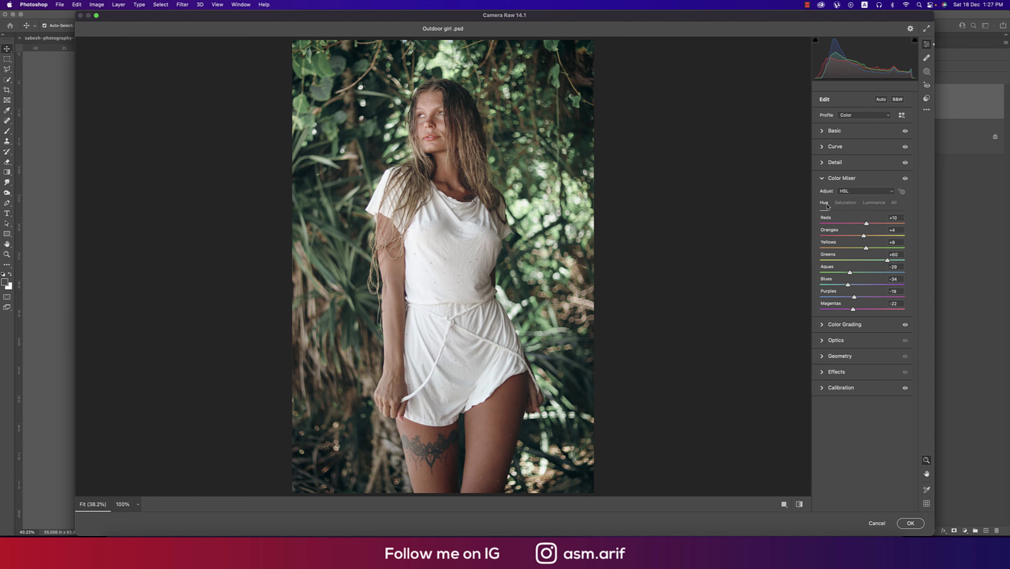
click(847, 204)
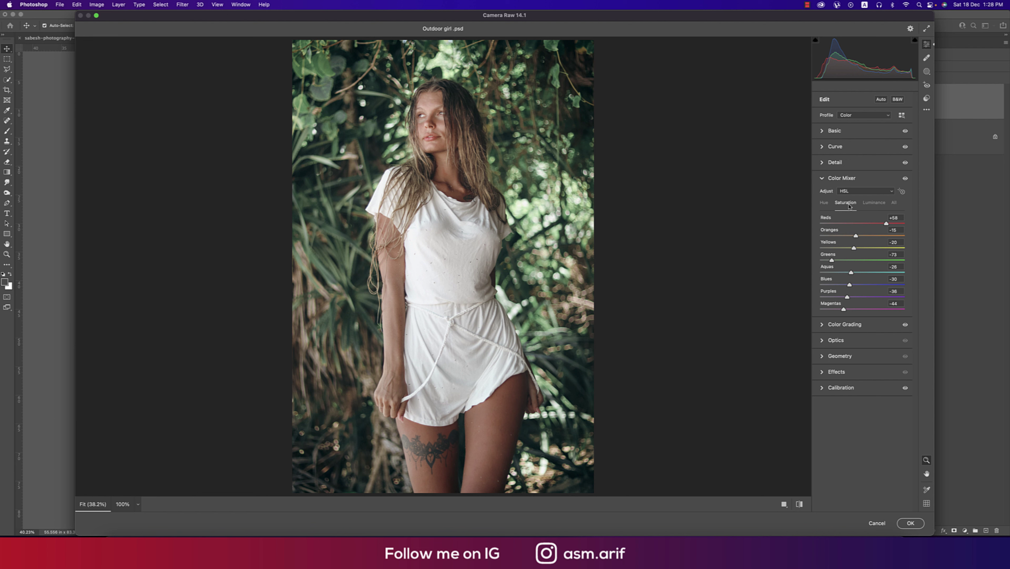
click(872, 204)
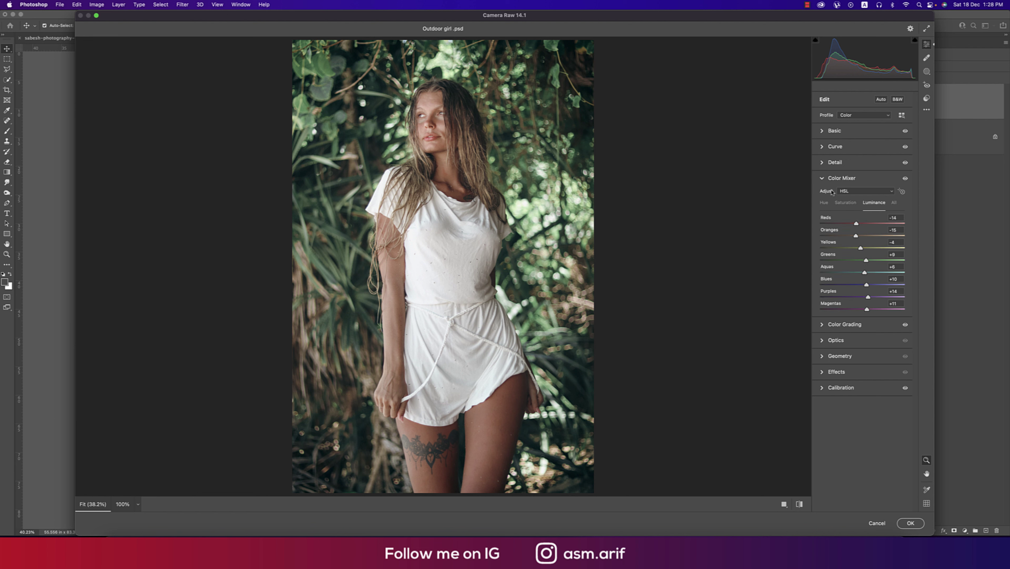
click(824, 202)
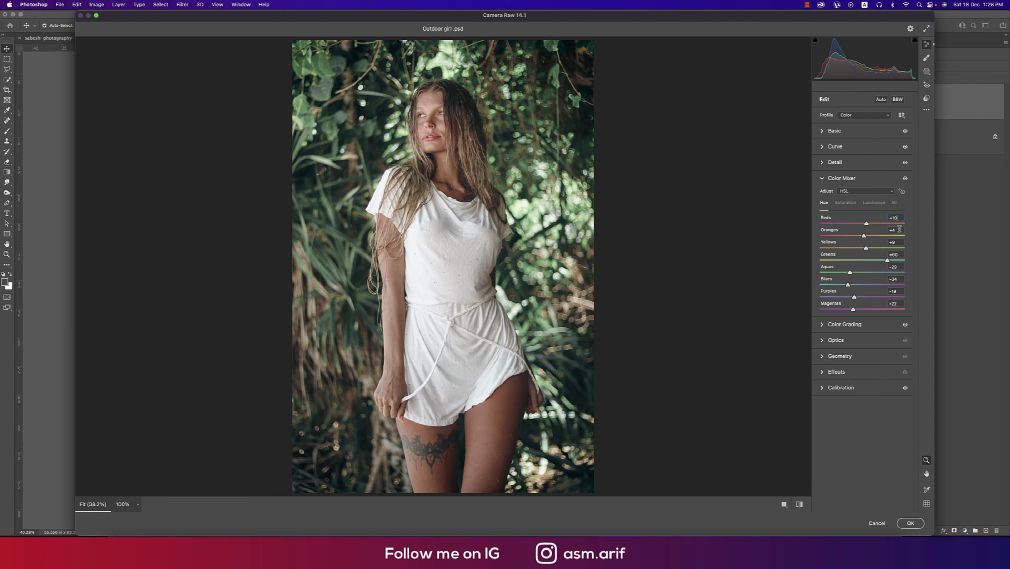
click(899, 230)
click(899, 254)
click(902, 267)
click(898, 291)
Step: Review the Oranges and Magentas saturation values and the Blues, Purples, Magentas luminance values
click(844, 203)
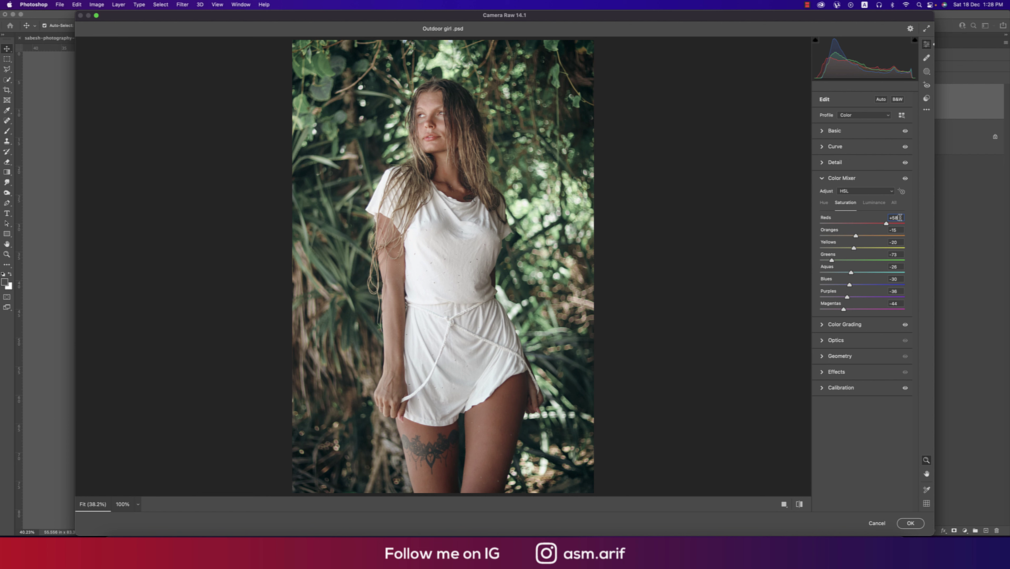
click(902, 304)
click(899, 230)
click(901, 303)
click(874, 203)
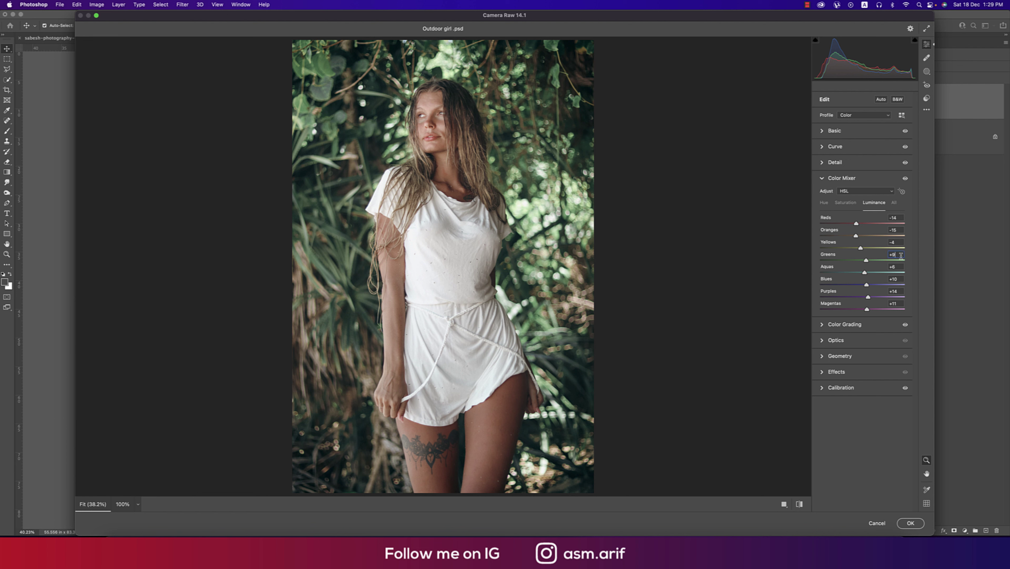
click(901, 279)
click(901, 291)
click(902, 303)
Step: Expand Color Grading and set the Shadows wheel to hue 210, saturation 40, plus luminance
click(823, 179)
click(822, 194)
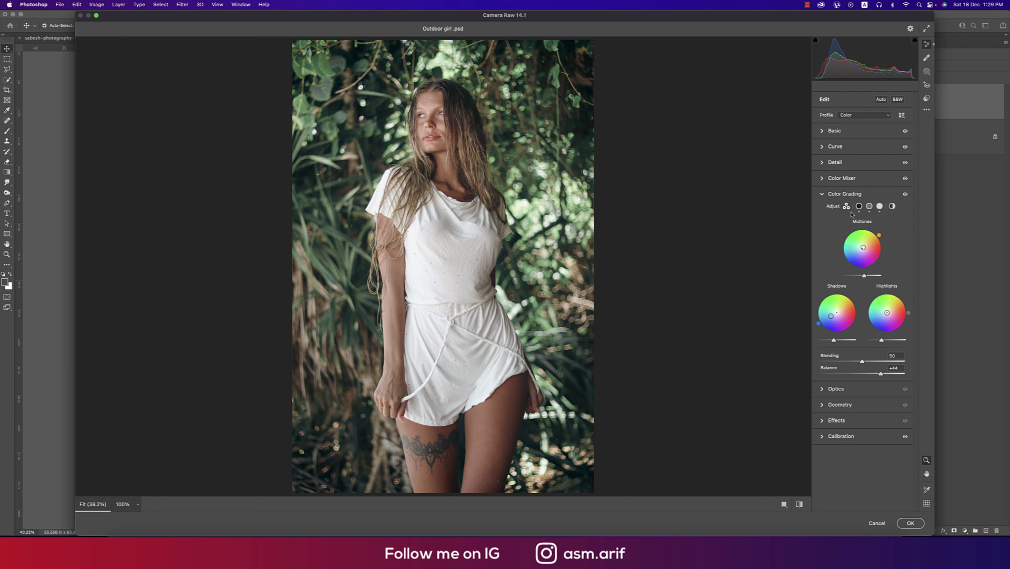
click(859, 207)
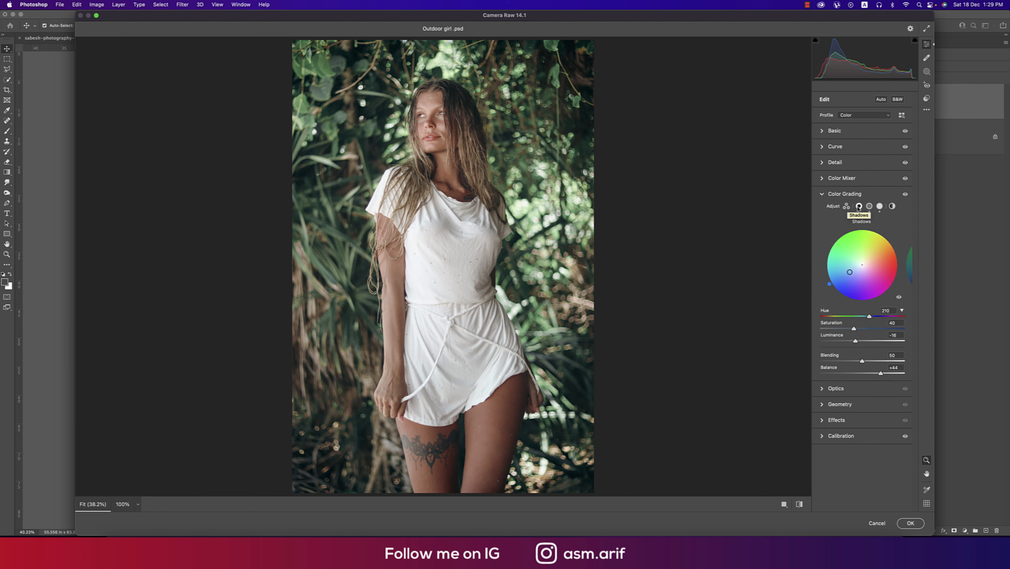
click(880, 206)
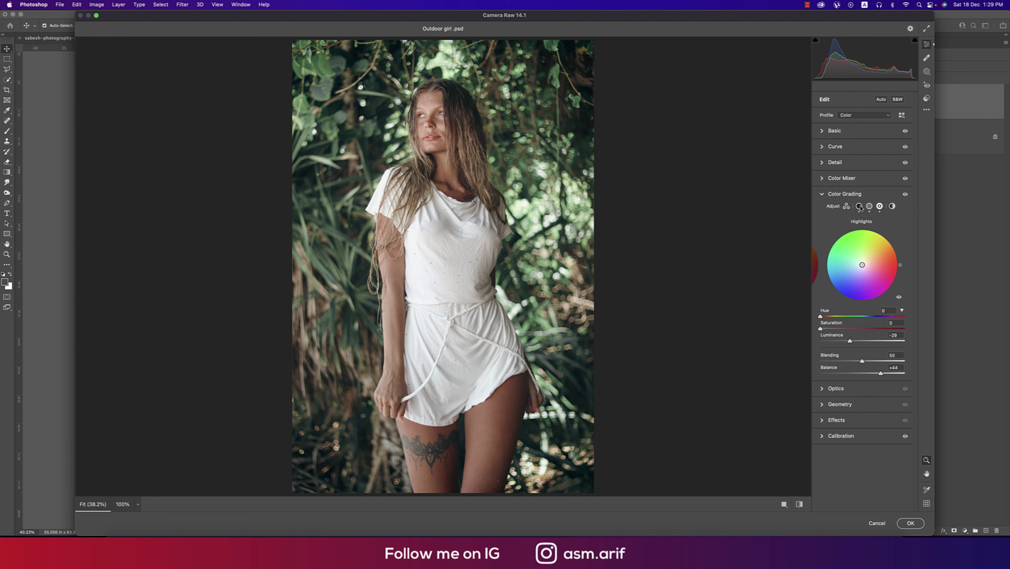
click(859, 207)
click(870, 206)
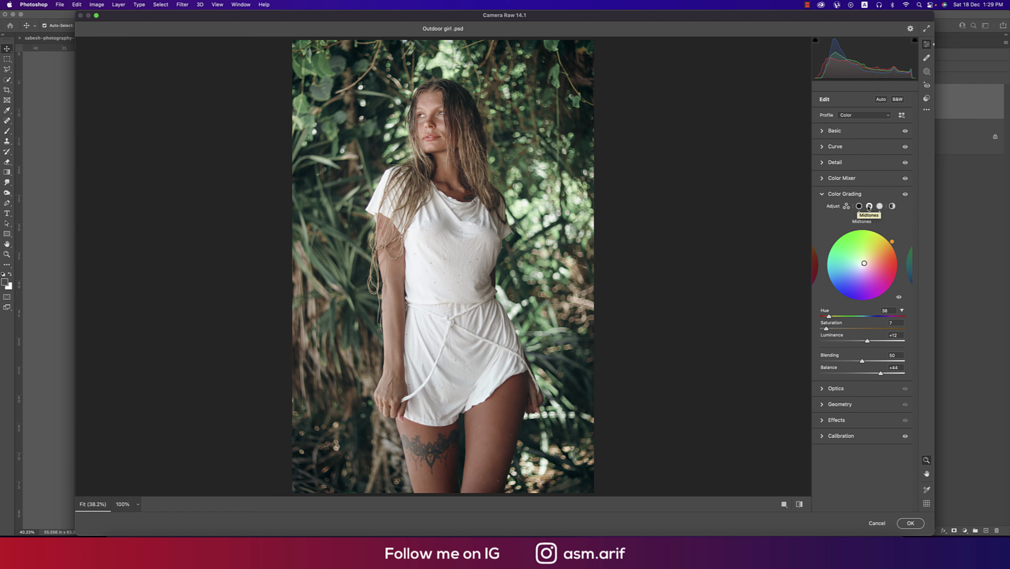
click(880, 206)
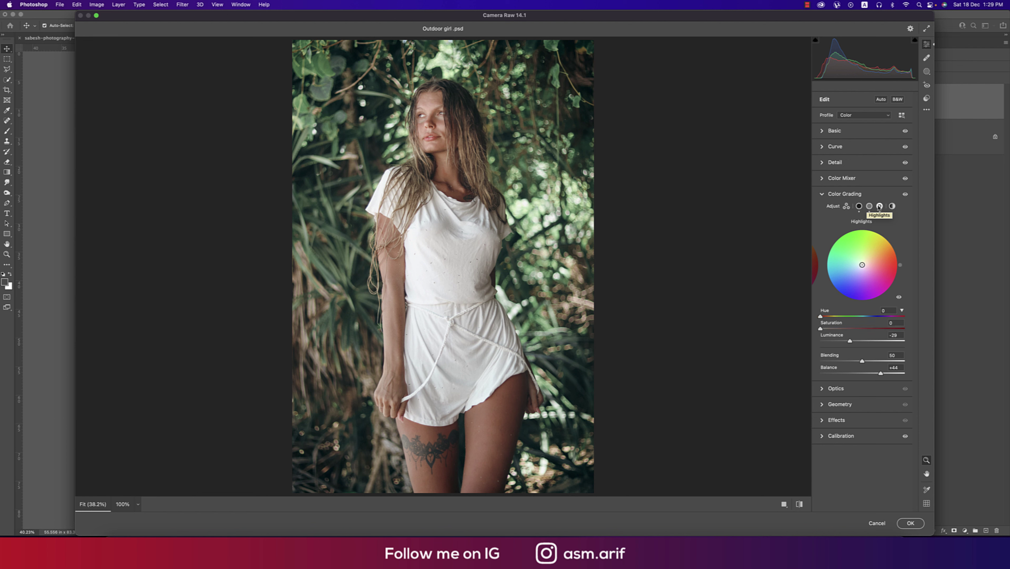
click(860, 206)
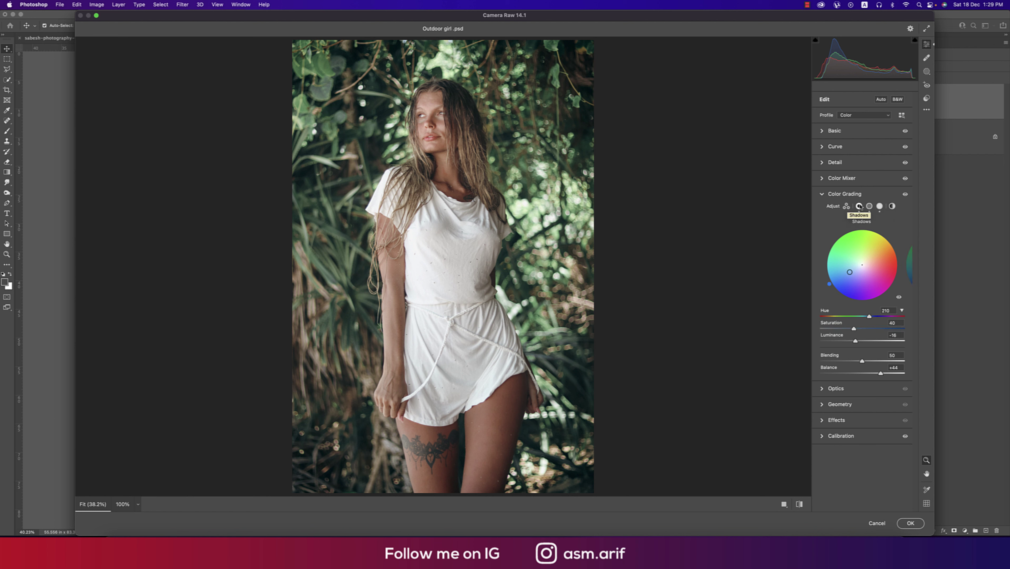
click(882, 311)
double_click(886, 311)
click(899, 323)
click(900, 335)
Step: Set slightly warm, brighter Midtones and Highlights luminance -29, then collapse Color Grading
click(870, 206)
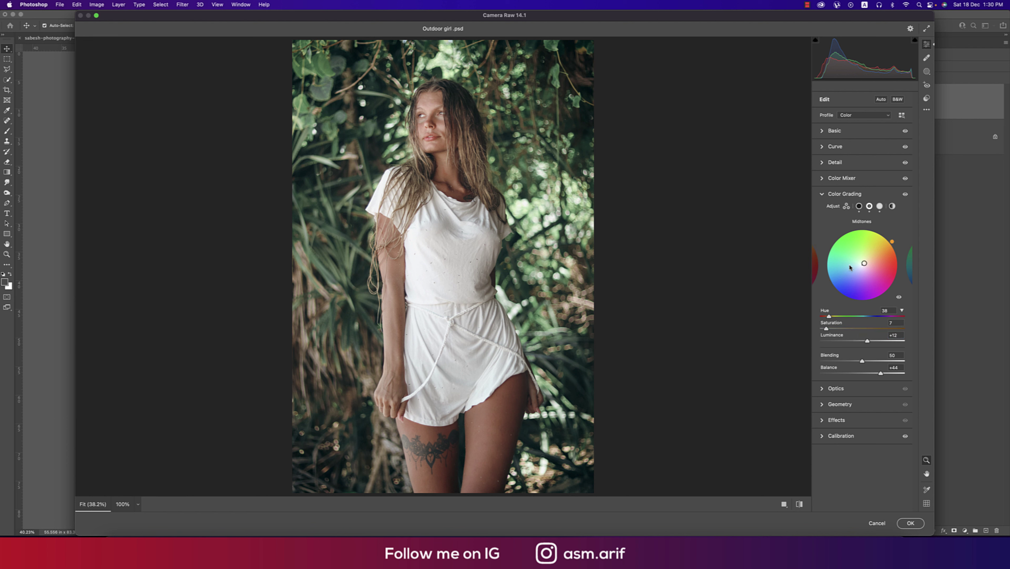
click(890, 310)
key(Tab)
click(880, 206)
click(822, 194)
Step: Inspect the Optics, Geometry and Effects settings, leaving them unchanged
click(823, 211)
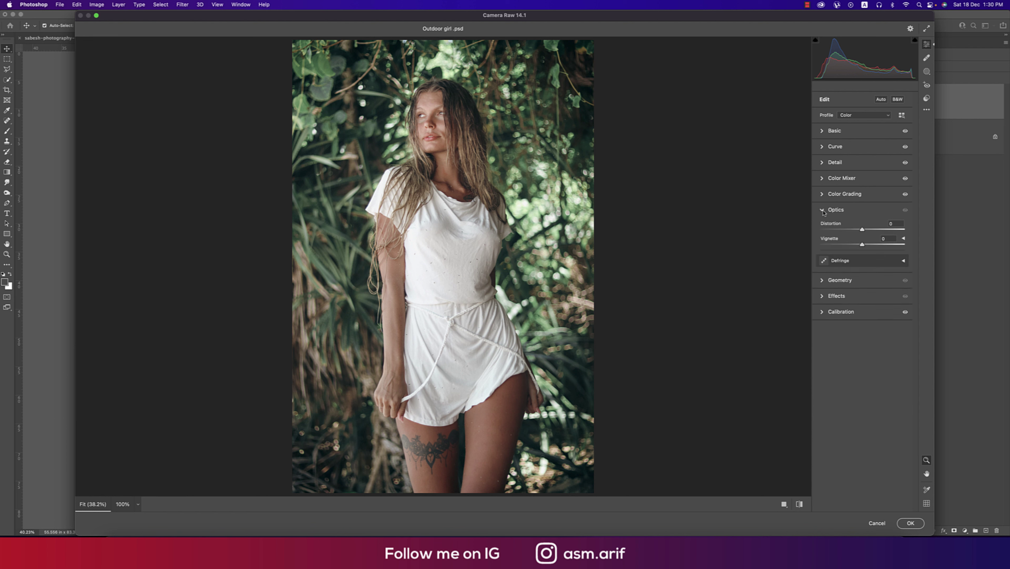
click(823, 210)
click(823, 226)
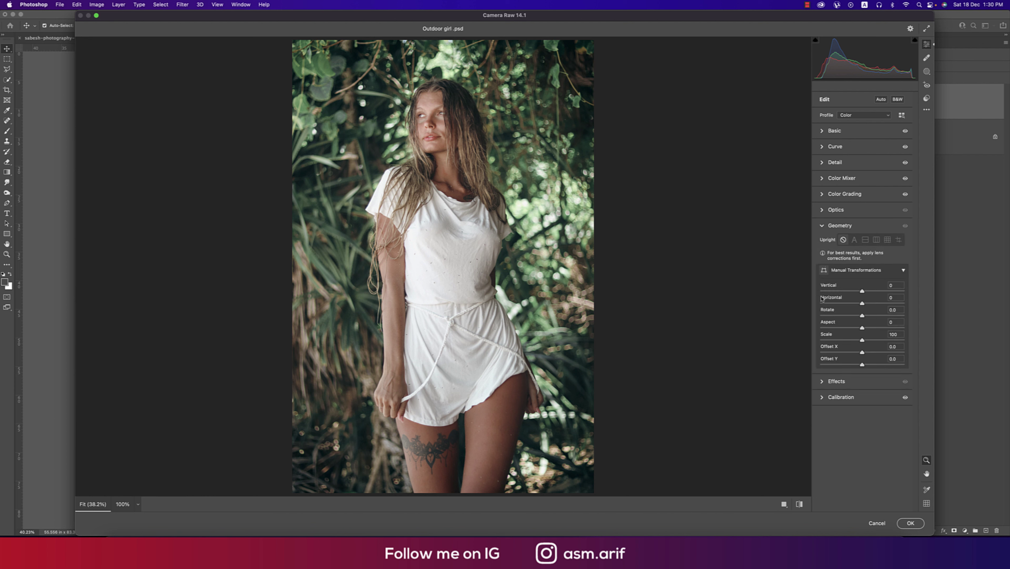
click(822, 226)
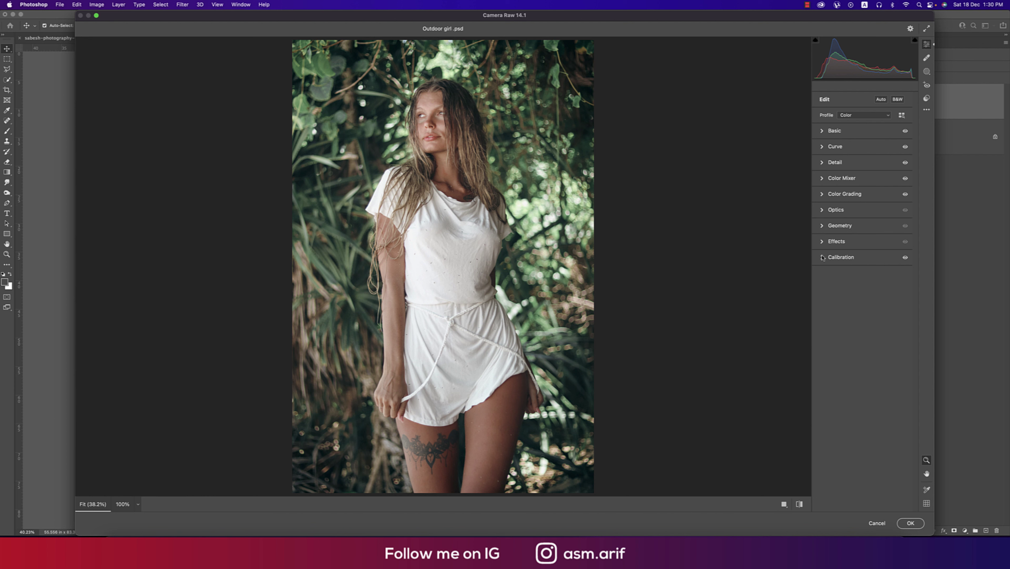
click(823, 257)
click(822, 258)
click(822, 241)
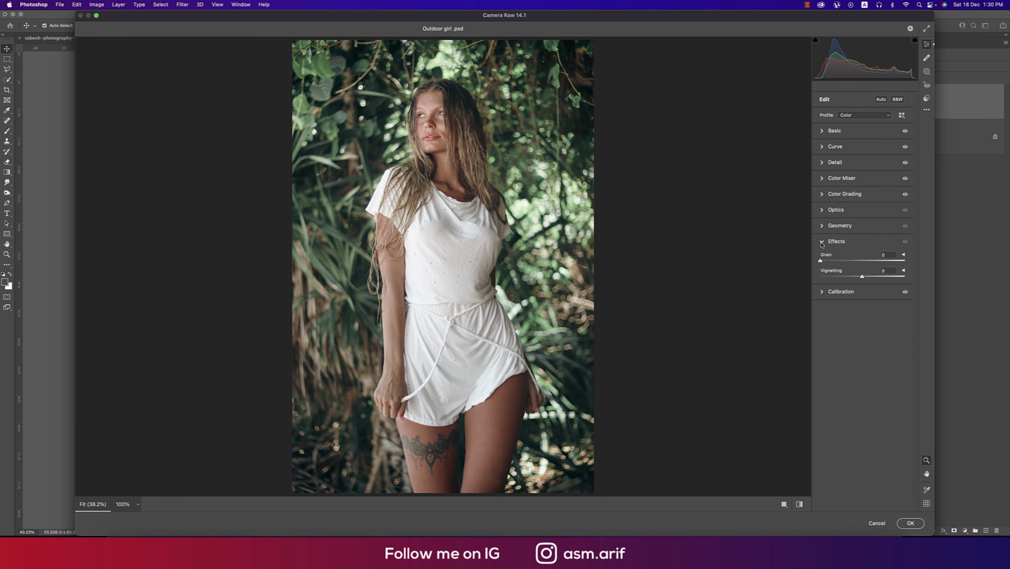
Step: Review the Calibration primaries: Red hue +14, Green hue +7, Blue hue -11
click(822, 243)
click(823, 257)
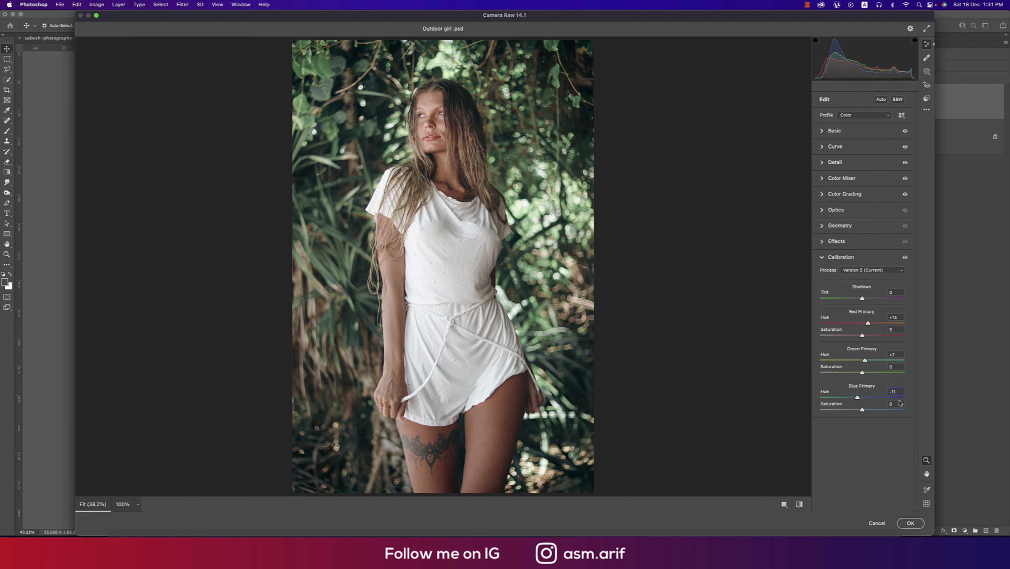
click(899, 354)
Step: Commit the Camera Raw grade to Layer 1 and launch Nik Collection's Color Efex Pro 4
click(823, 256)
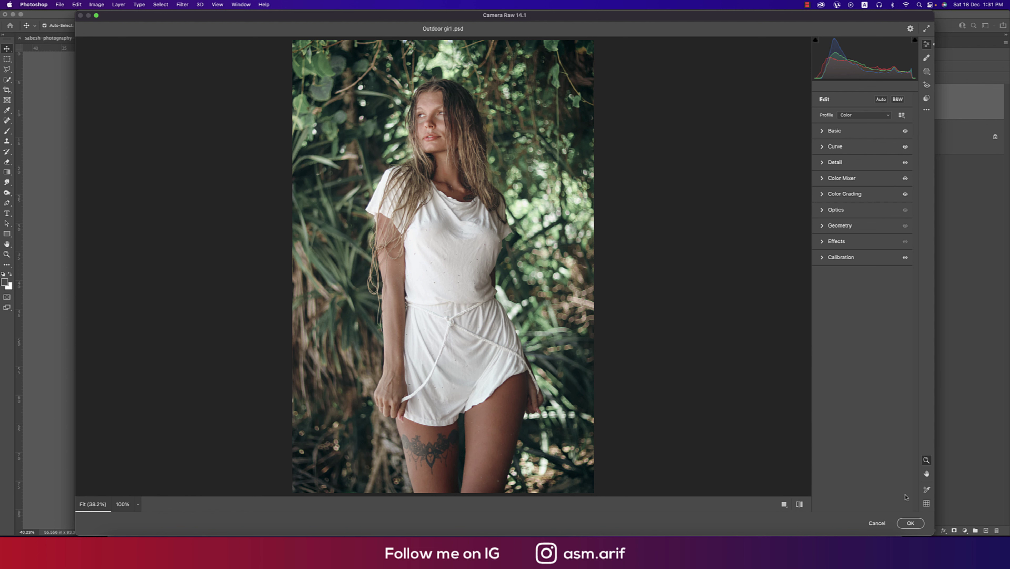
click(912, 523)
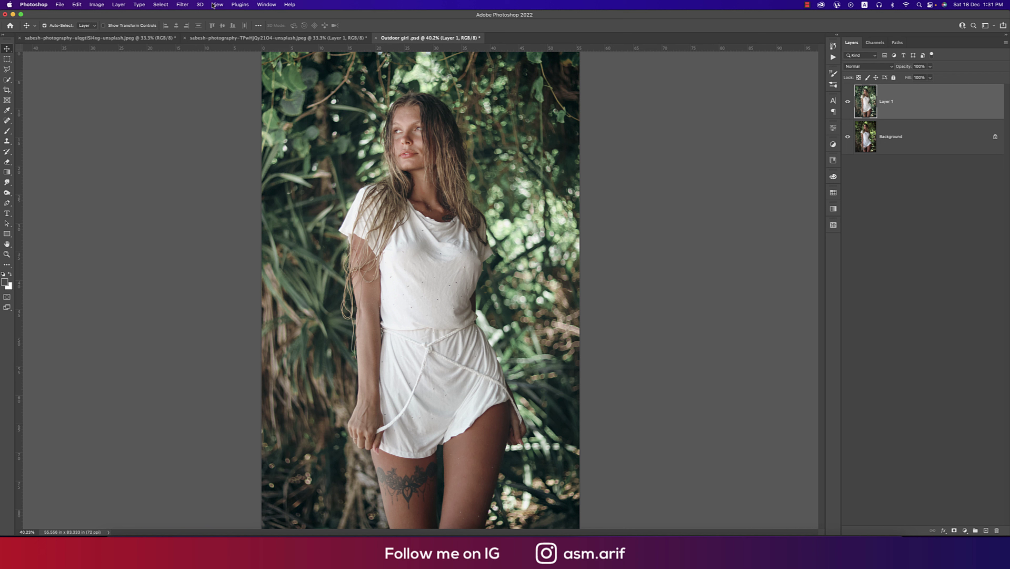
click(187, 5)
mouse_move(254, 191)
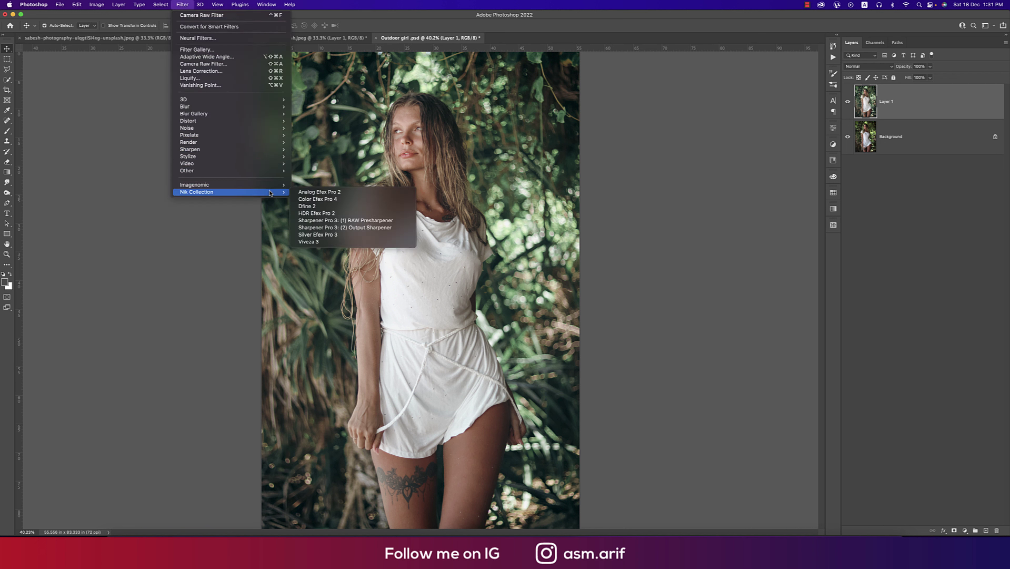
click(321, 197)
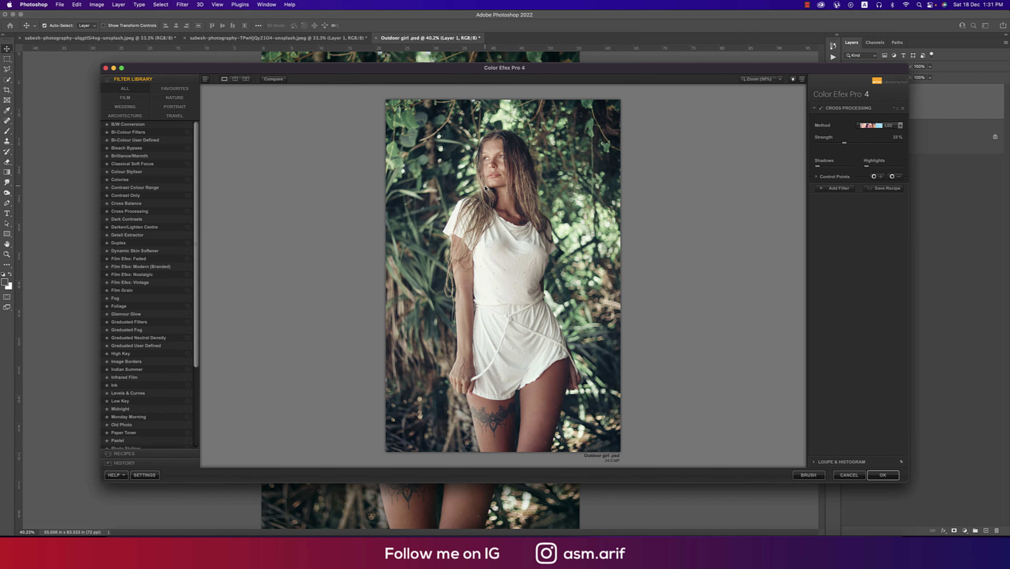
Step: Apply the Cross Processing filter with method L02 and return it to Photoshop as a layer
click(130, 212)
click(901, 125)
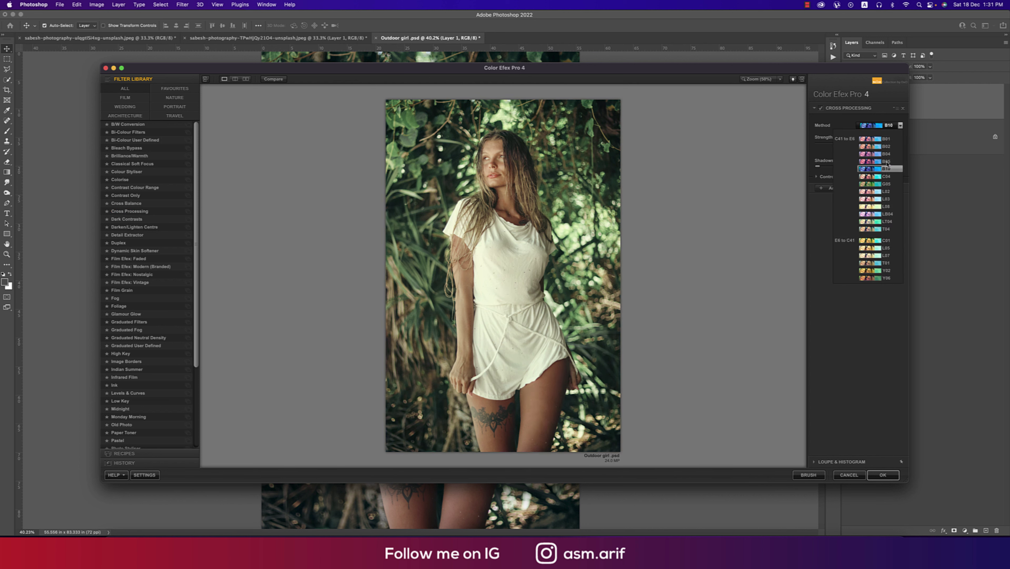
click(886, 192)
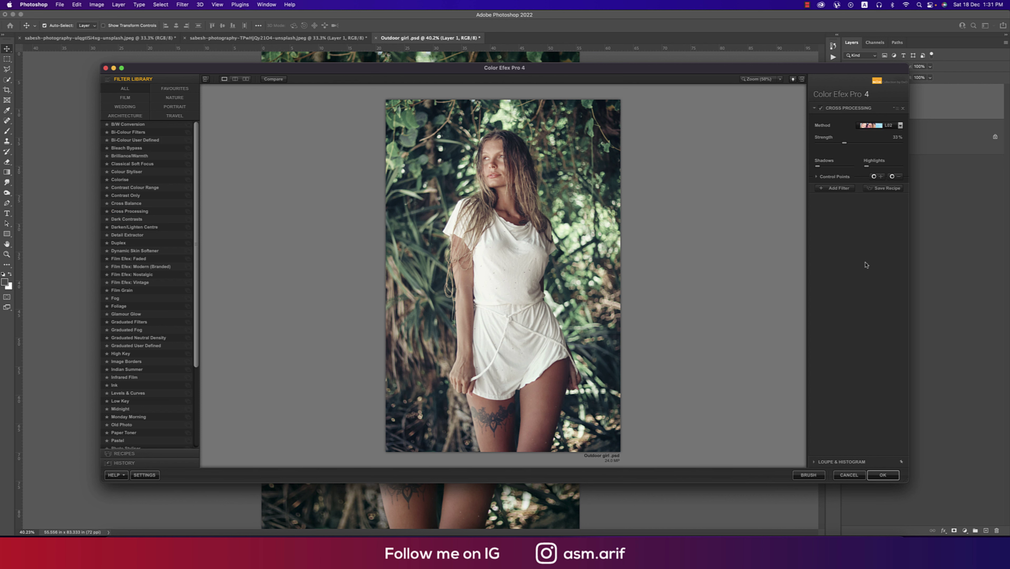
click(883, 475)
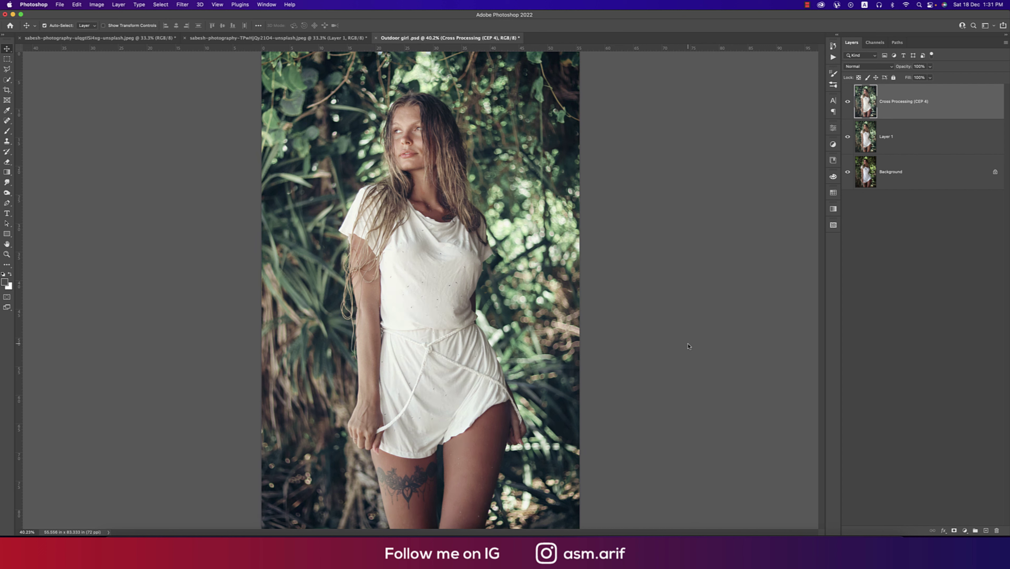
Step: Add a Levels 1 layer darkening midtone gamma to about 0.88, comparing against the original Background
alt+click(852, 177)
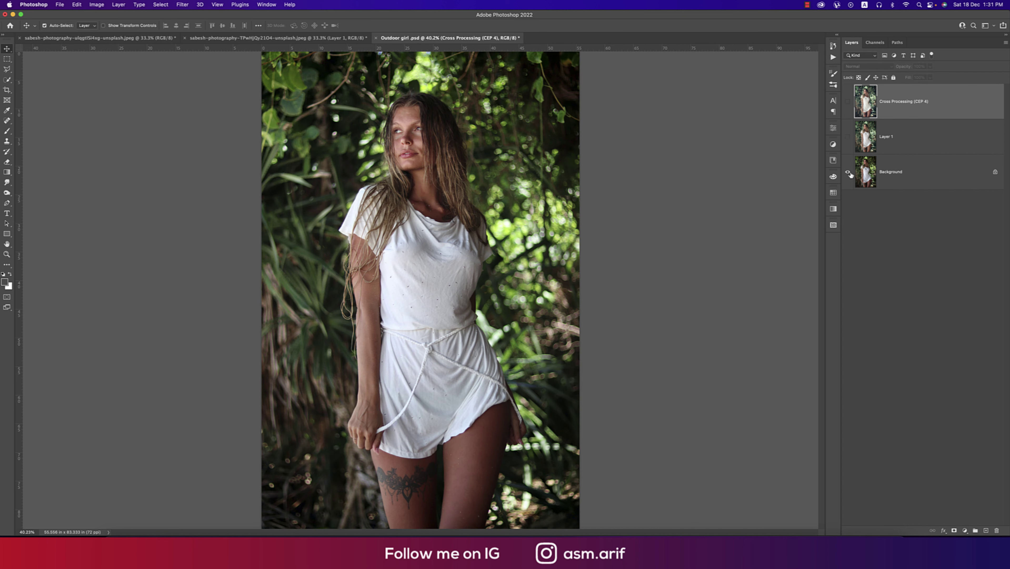
alt+click(851, 177)
click(965, 530)
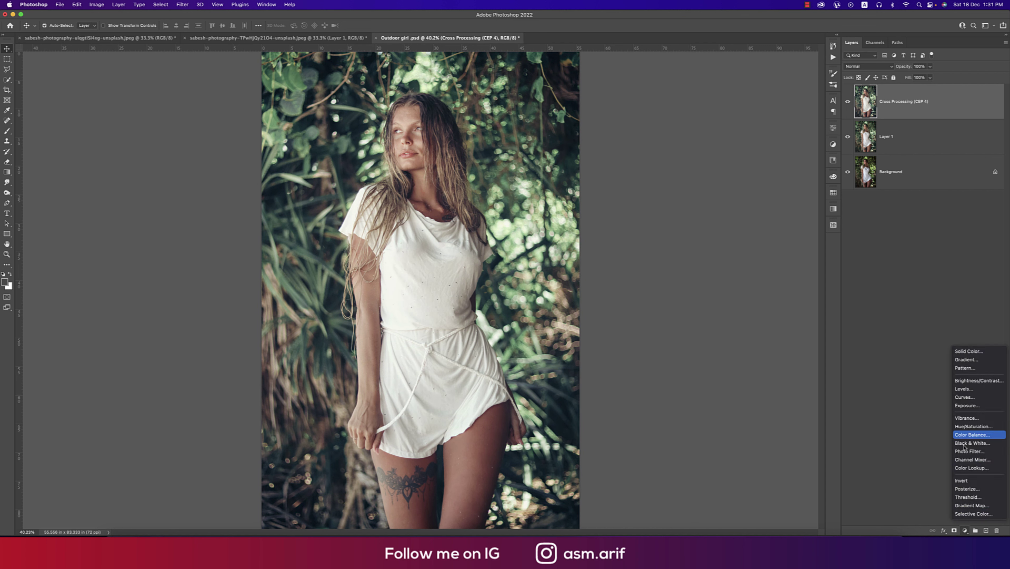
click(963, 389)
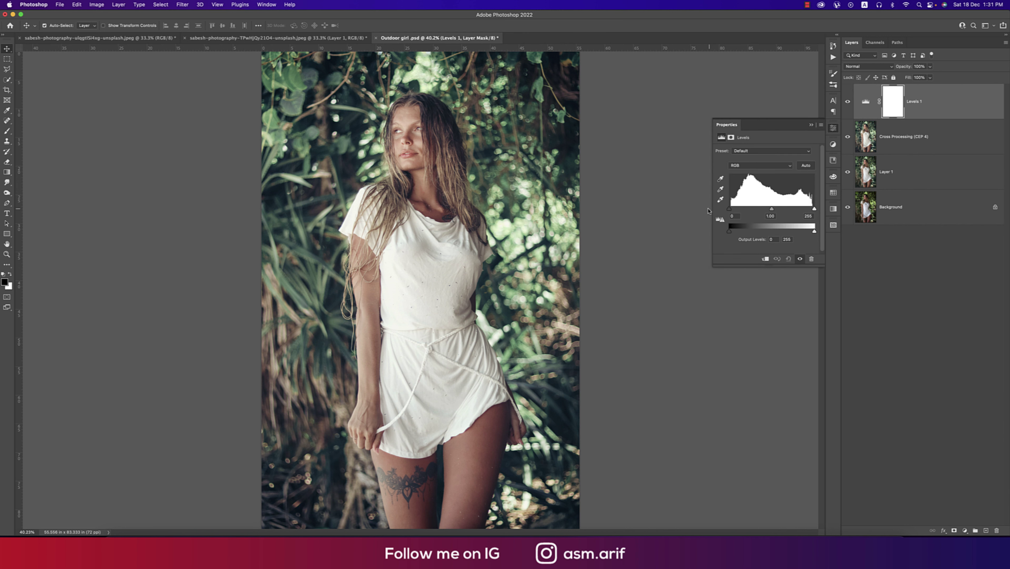
drag(774, 210, 776, 211)
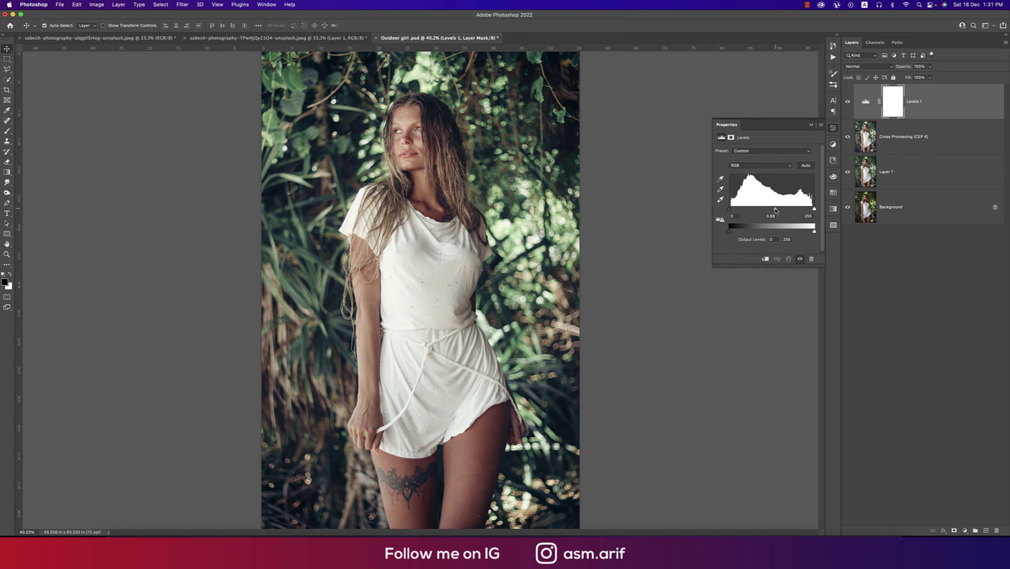
click(811, 124)
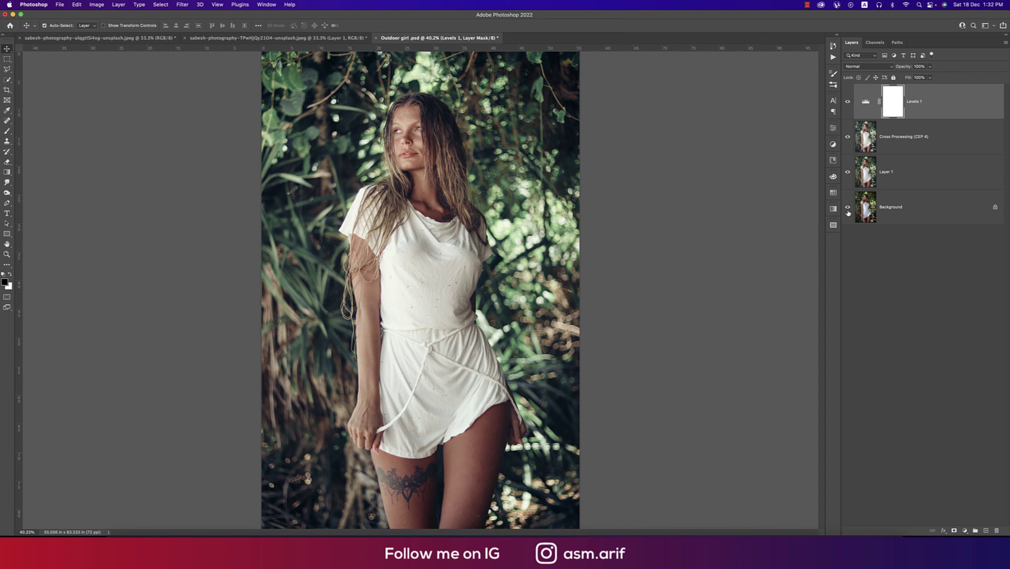
alt+click(848, 211)
alt+click(848, 211)
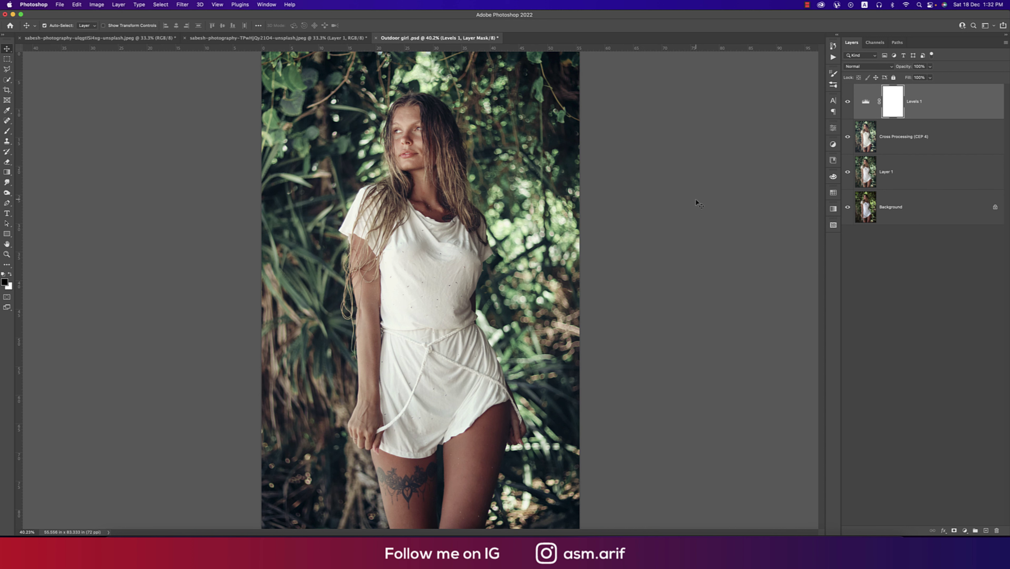